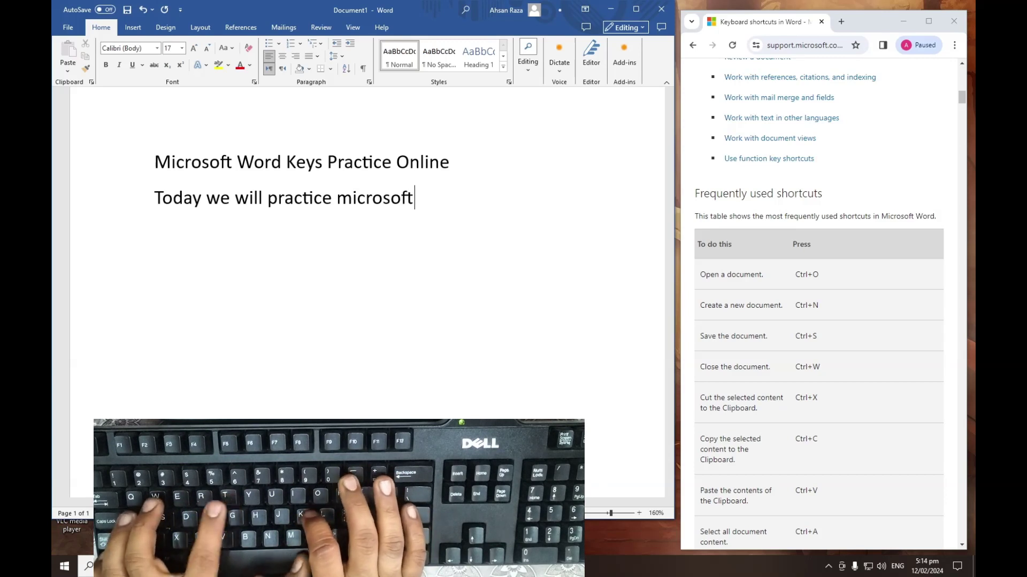
# Step: Complete the second line as "Today we will practice Microsoft Word Keys" and add a third line reading "Lets start"
pyautogui.press('BackSpace')
pyautogui.press('BackSpace')
pyautogui.write('Word Keys')
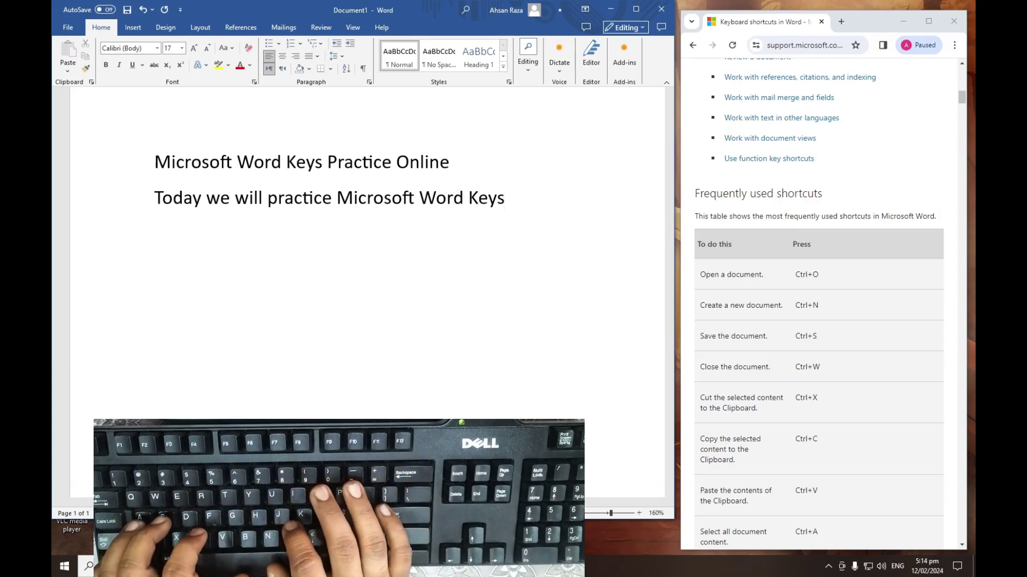
pyautogui.press('Return')
pyautogui.write('Lets start')
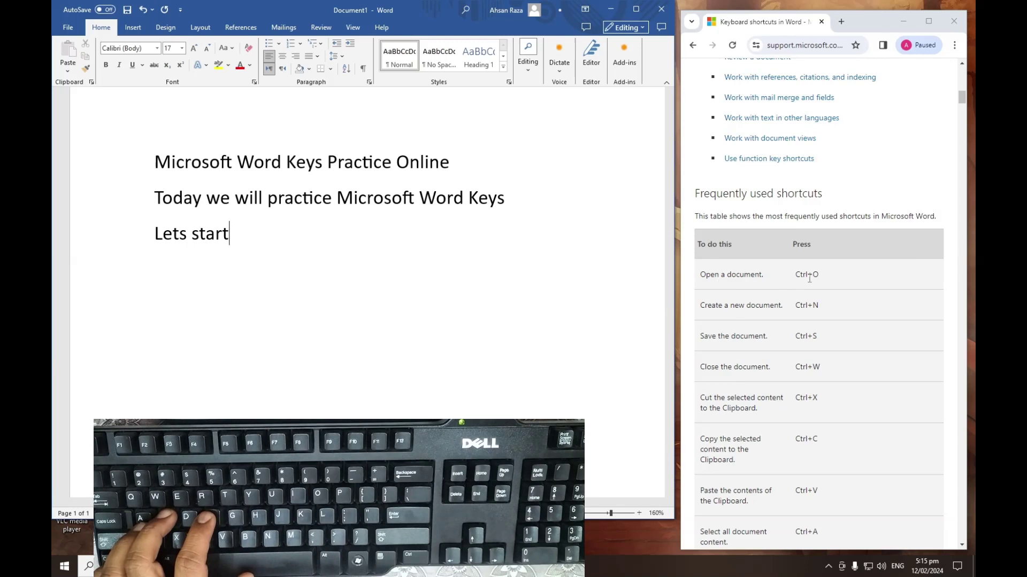
# Step: Open Steps.rtf from the Documents folder on This PC
pyautogui.moveTo(818, 274); pyautogui.dragTo(800, 274)
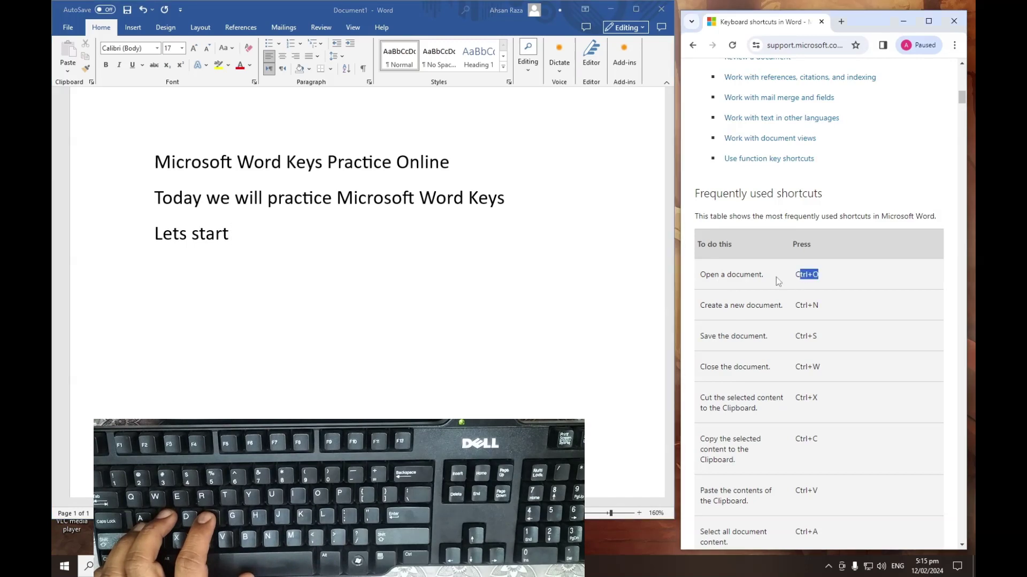
pyautogui.click(487, 248)
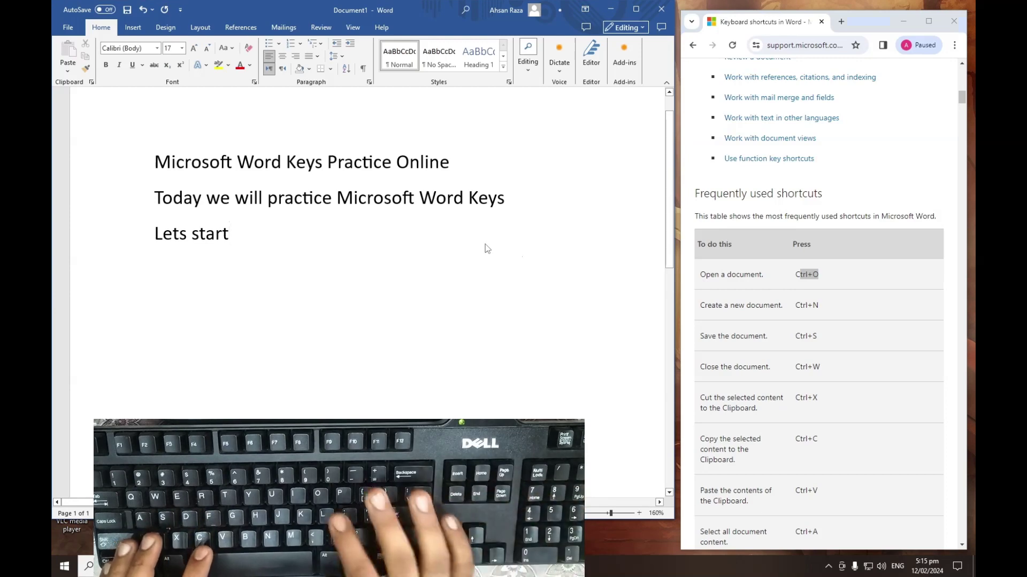
pyautogui.hotkey('ctrl', 'o')
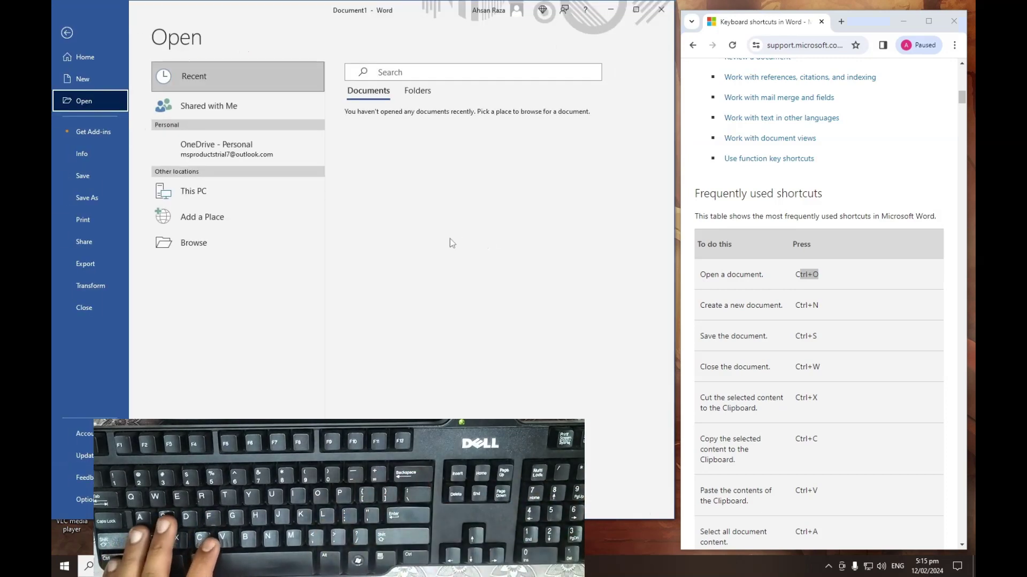
pyautogui.click(212, 201)
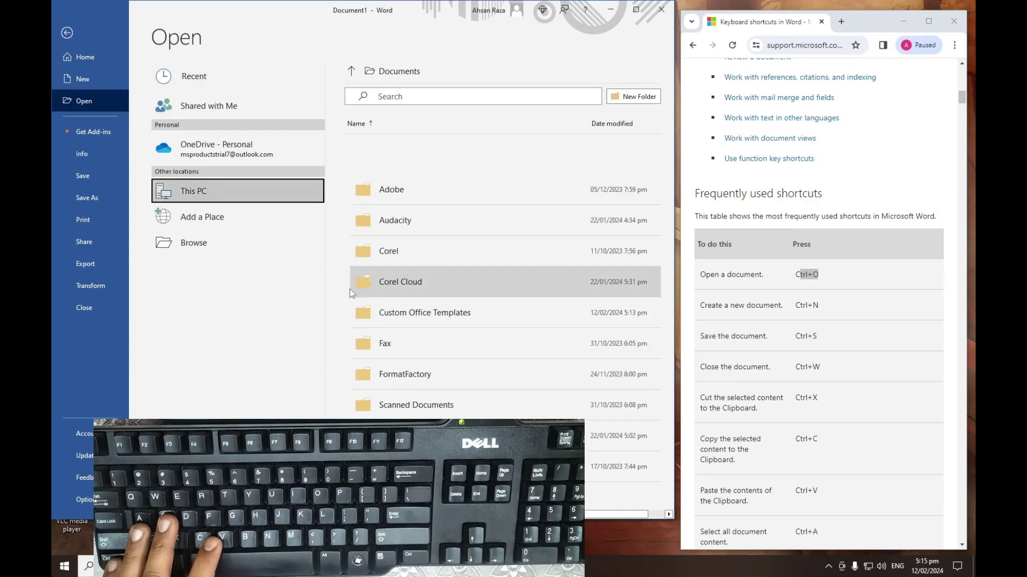
pyautogui.click(406, 467)
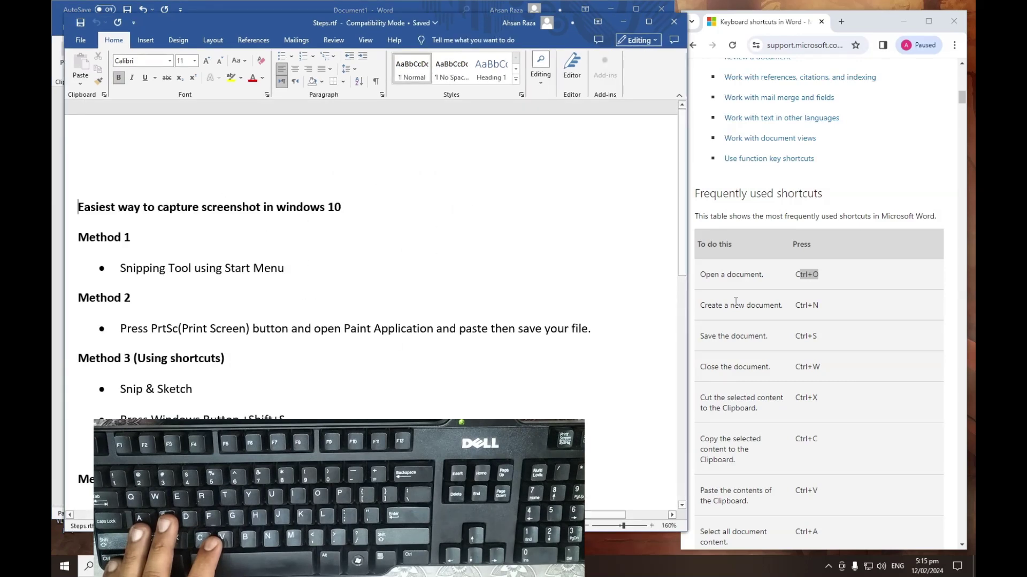
# Step: Look up the new-document shortcut in the browser's shortcuts table and create a new blank document in Word
pyautogui.click(813, 306)
pyautogui.click(619, 279)
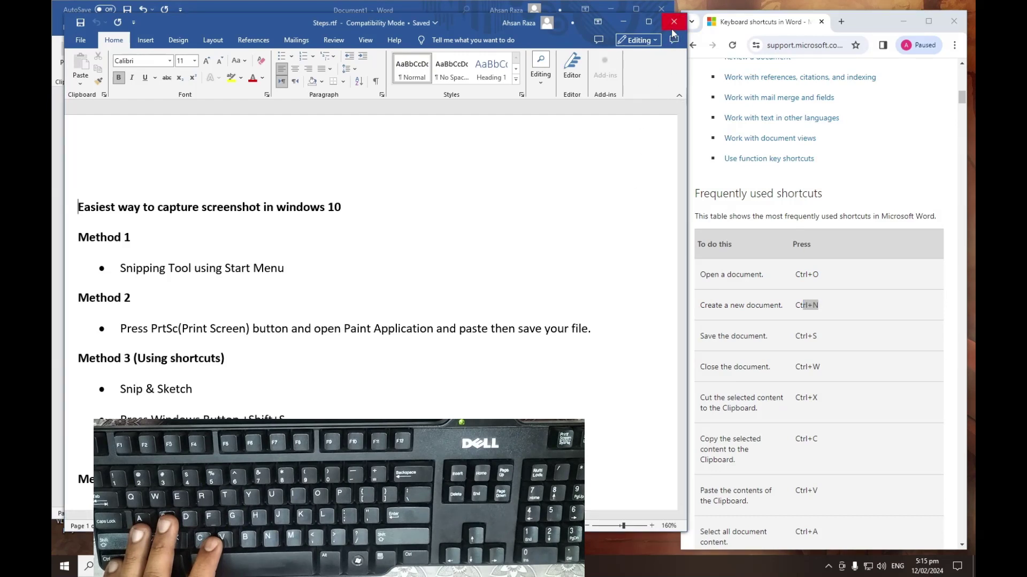
pyautogui.click(734, 310)
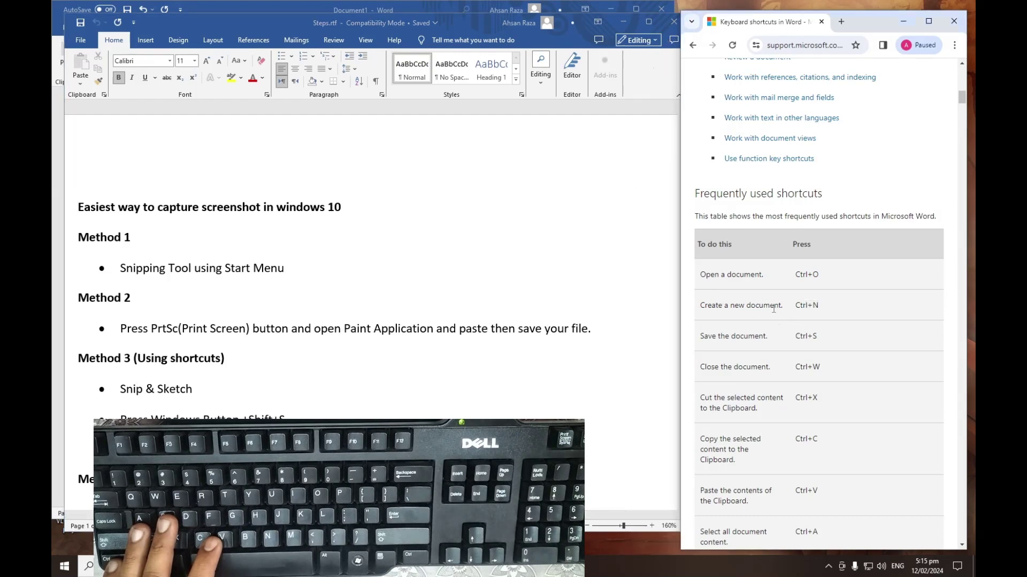
pyautogui.hotkey('alt', 'Tab')
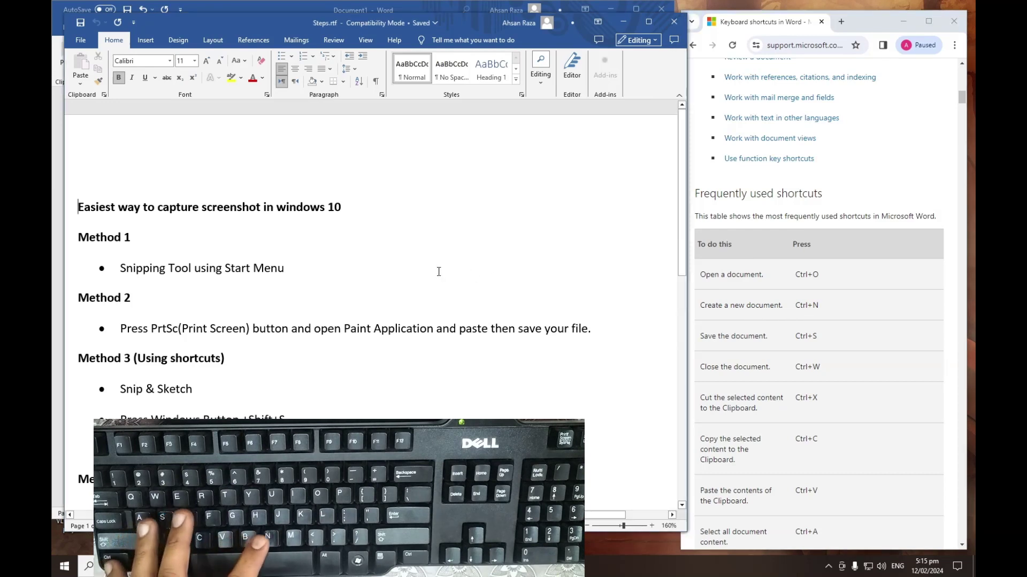
pyautogui.hotkey('ctrl', 'n')
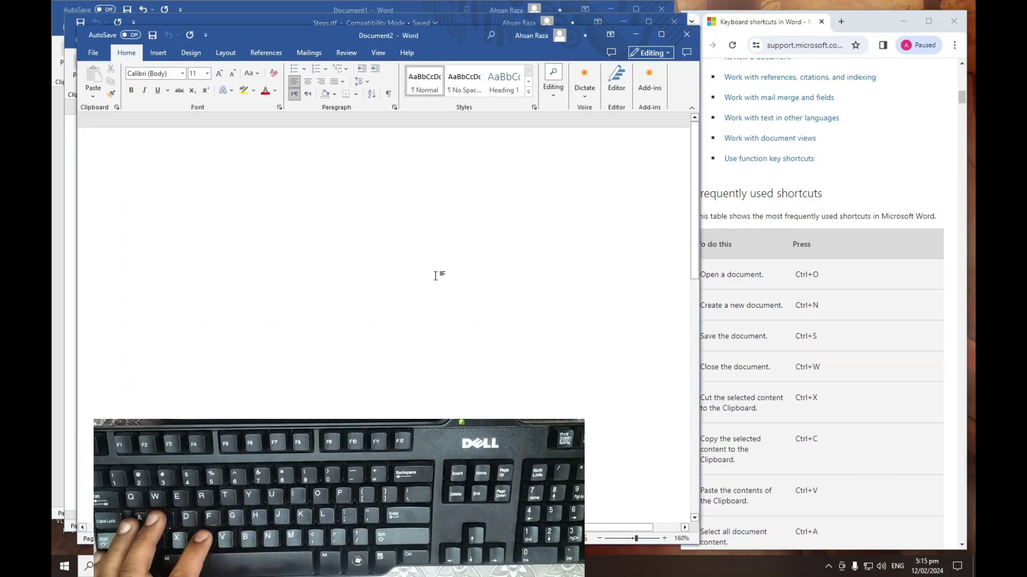
# Step: Enter "This is new document" in the blank document and clear all of its text
pyautogui.write('This')
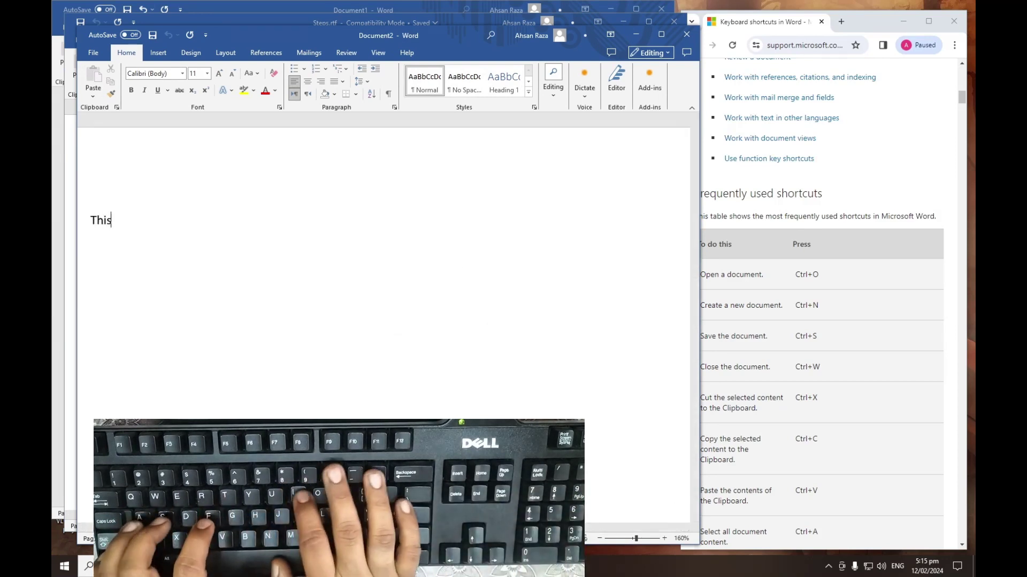
pyautogui.write(' is new document')
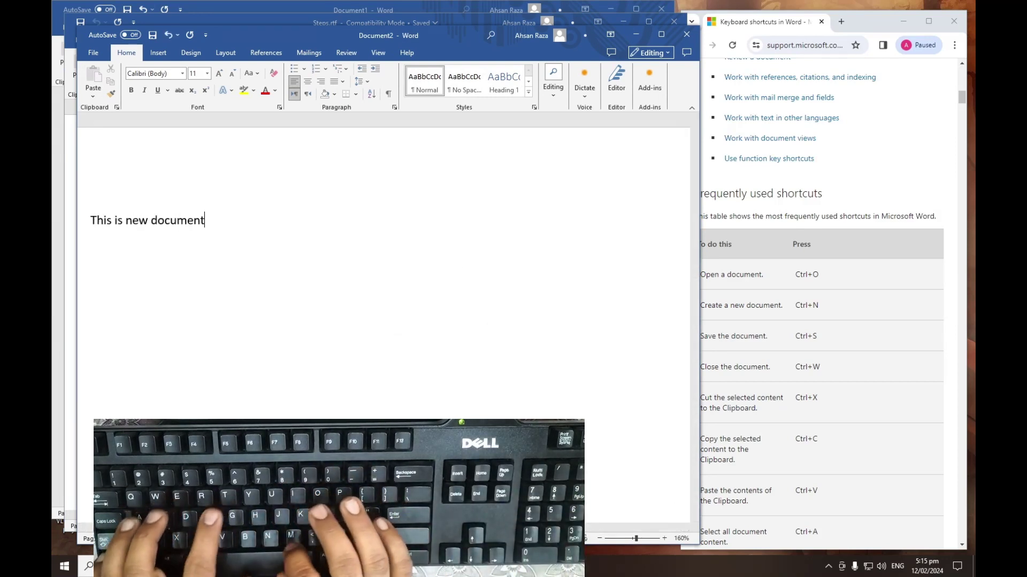
pyautogui.hotkey('ctrl', 'a')
pyautogui.press('BackSpace')
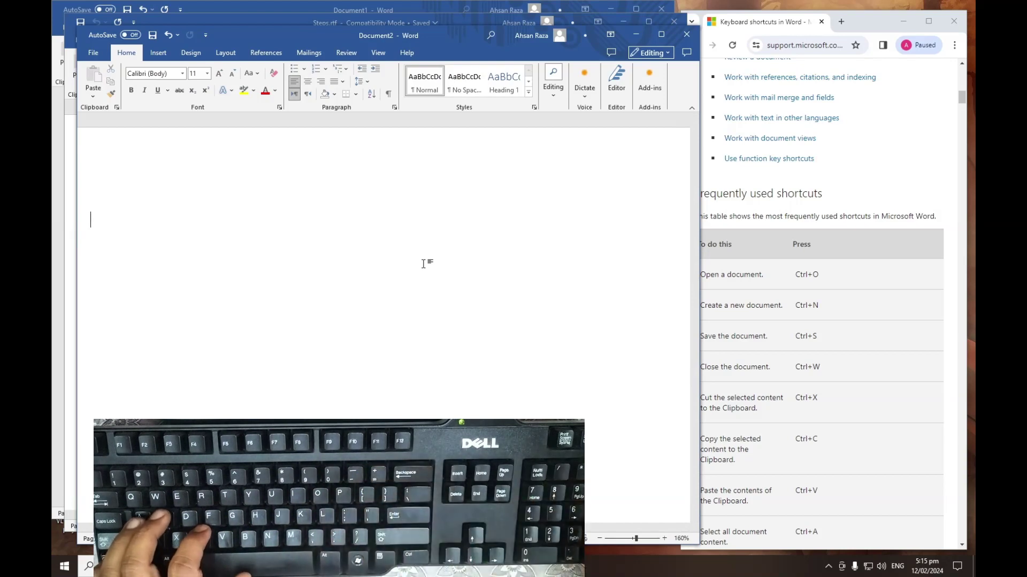
# Step: Enter "ssssdsds" in the blank document and save it to the Desktop as the Word document My Document
pyautogui.click(490, 325)
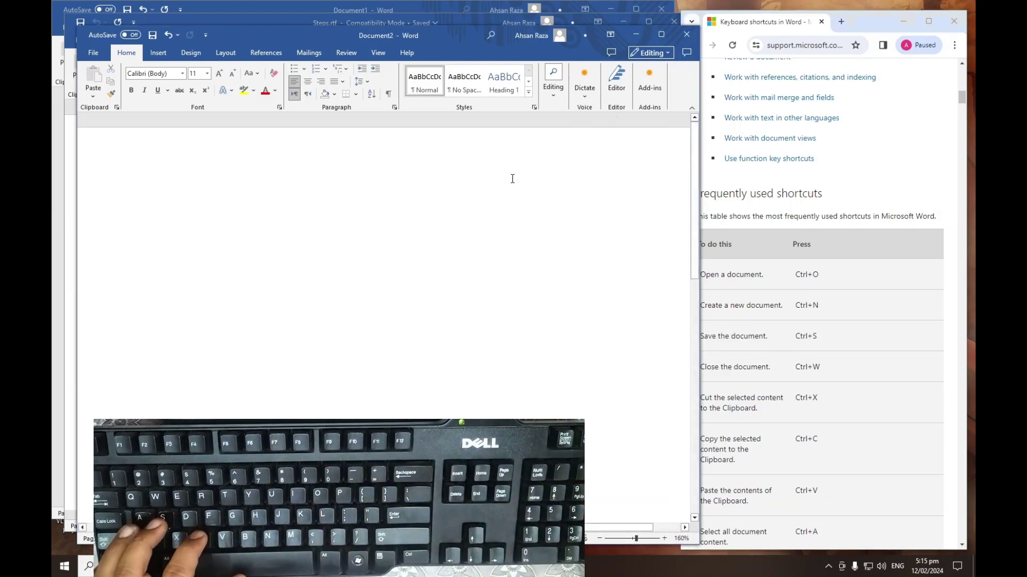
pyautogui.write('ssssdsds')
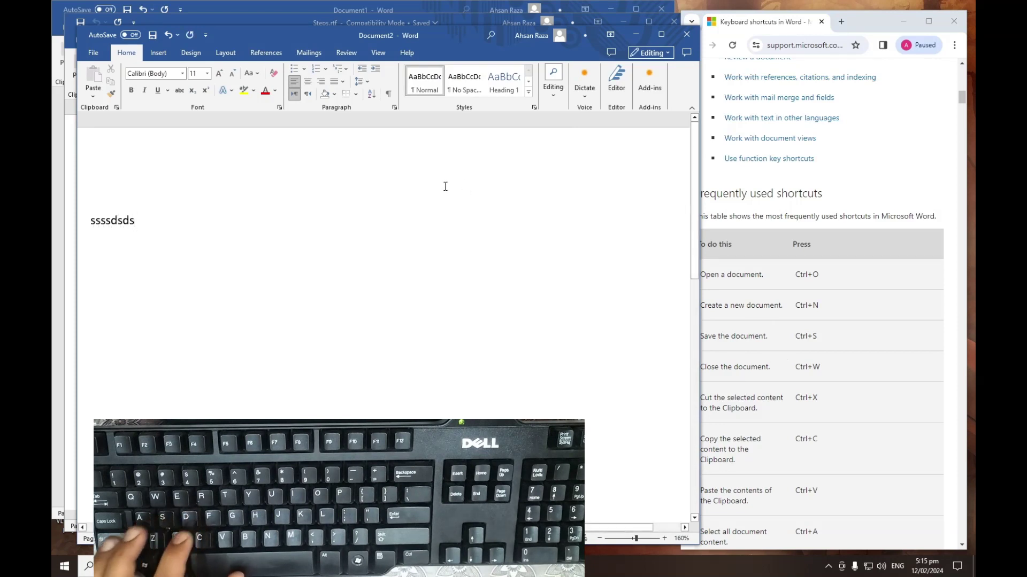
pyautogui.hotkey('ctrl', 's')
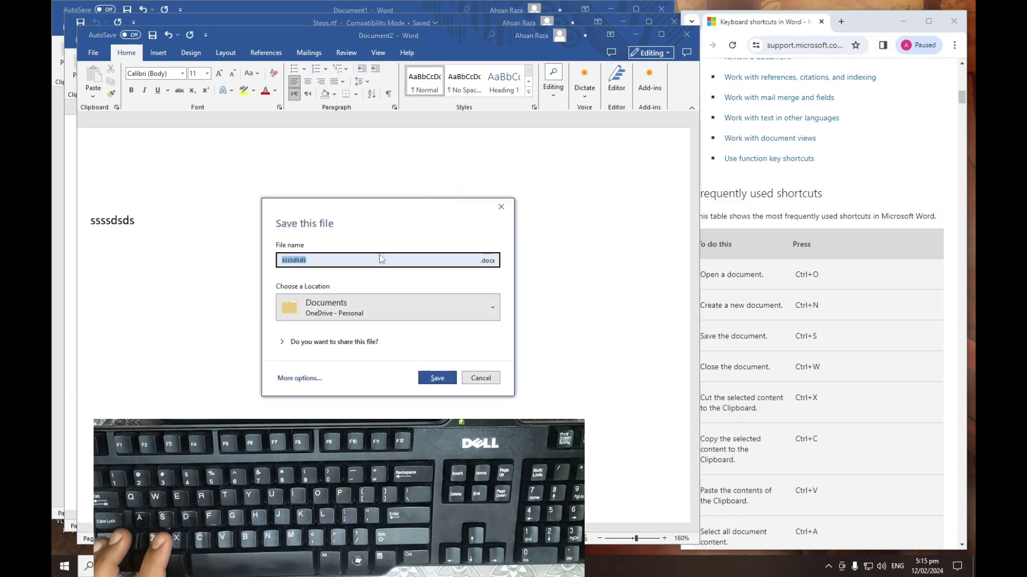
pyautogui.click(299, 378)
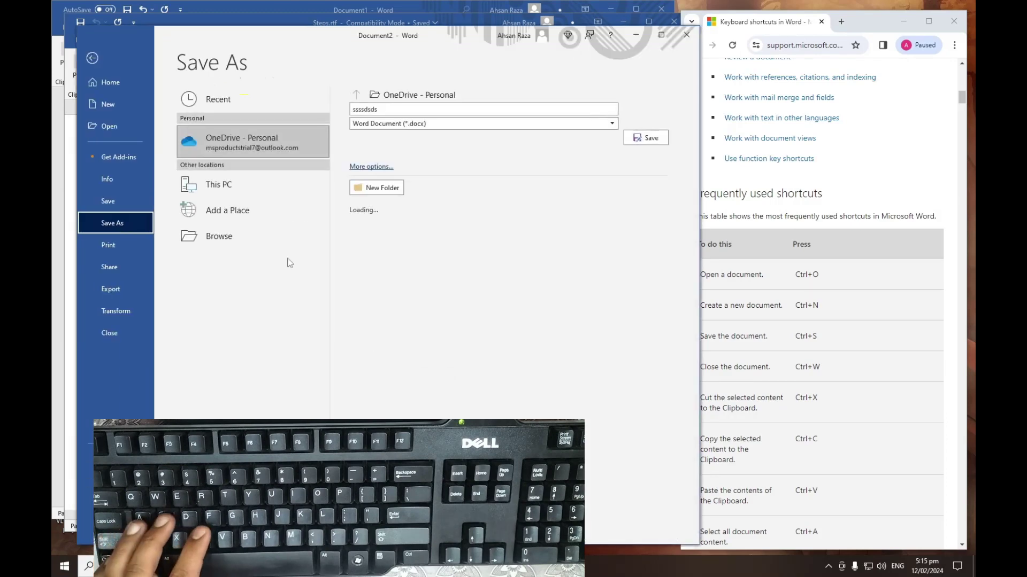
pyautogui.click(248, 243)
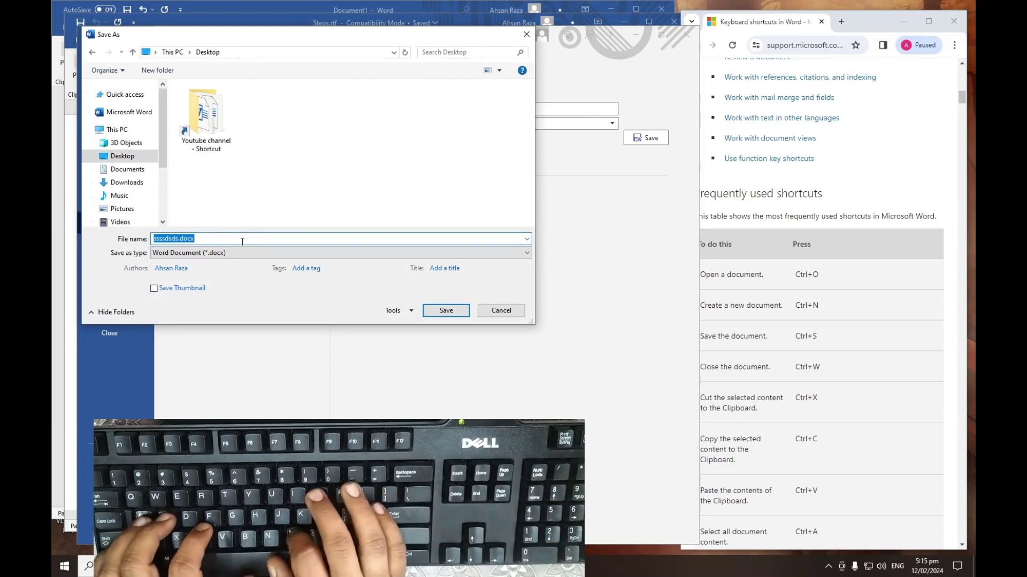
pyautogui.write('My Document')
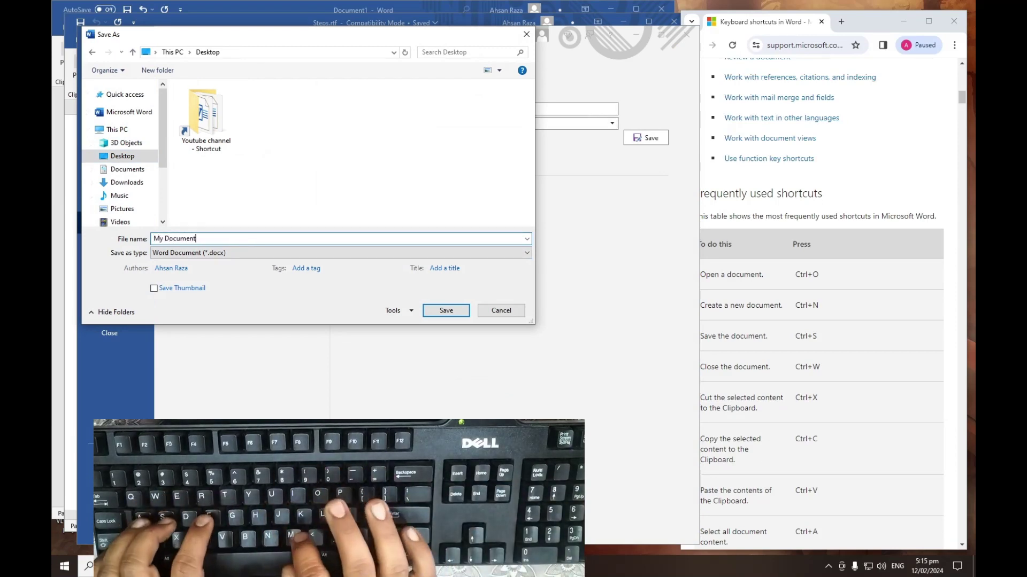
pyautogui.press('Return')
# Step: Check the desktop for the saved file and close My Document.docx
pyautogui.press('super+d')
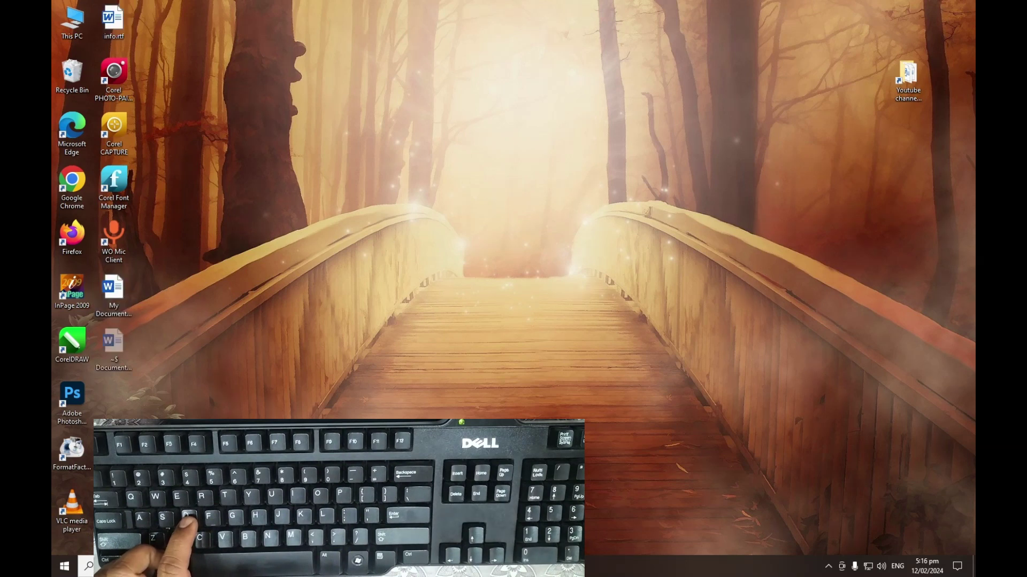
pyautogui.press('super+d')
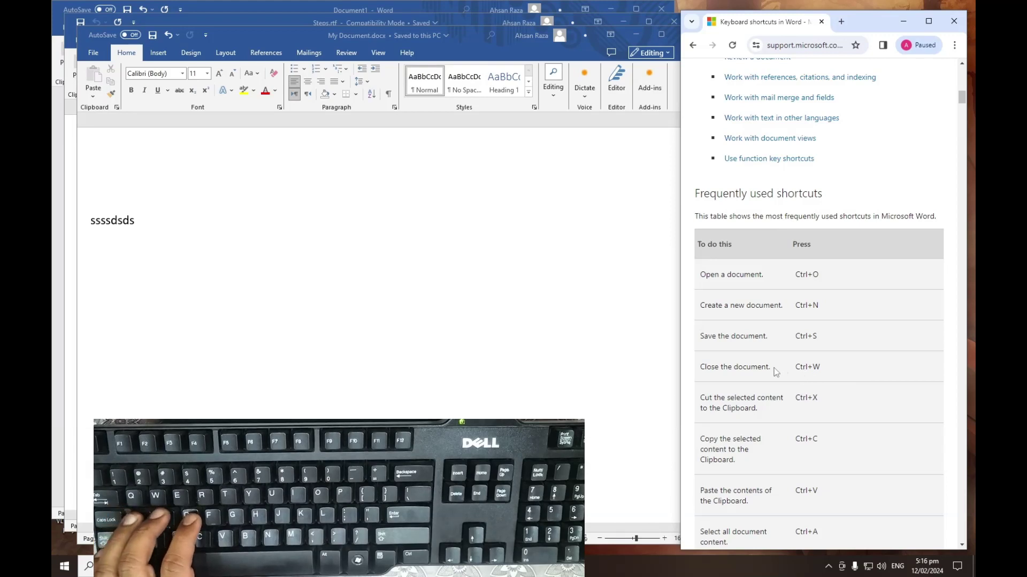
pyautogui.moveTo(718, 371); pyautogui.dragTo(796, 377)
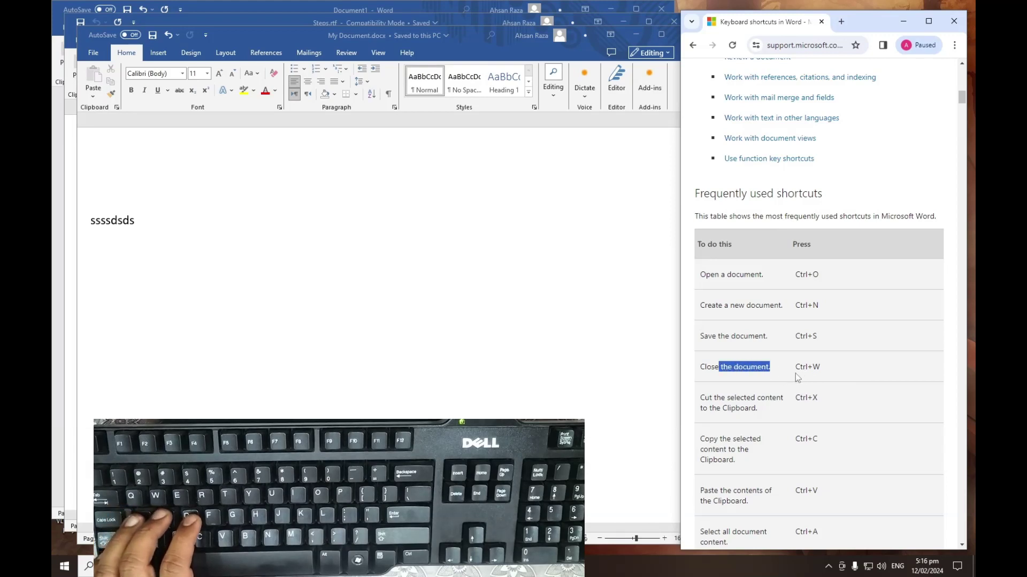
pyautogui.click(248, 243)
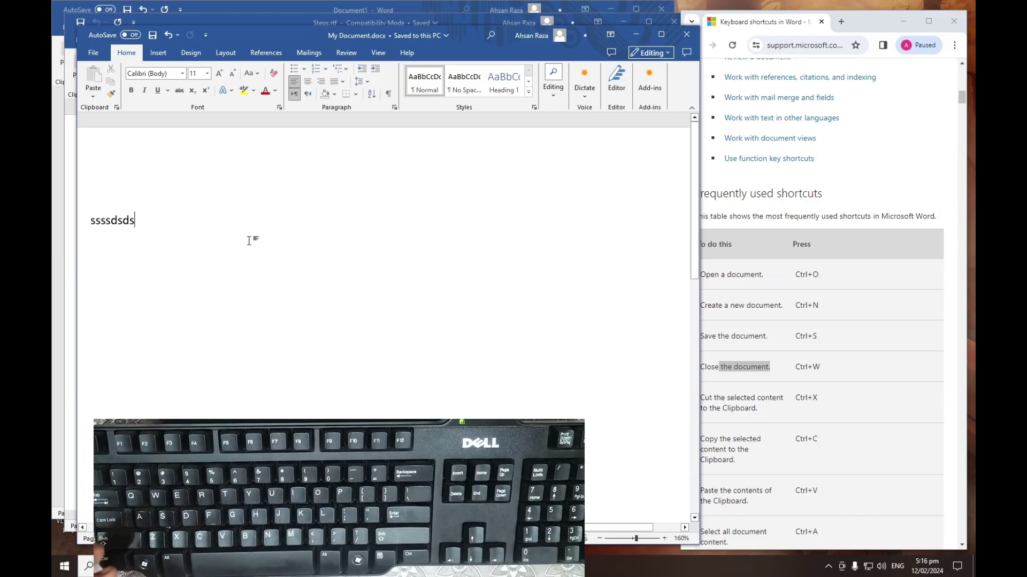
pyautogui.hotkey('ctrl', 'w')
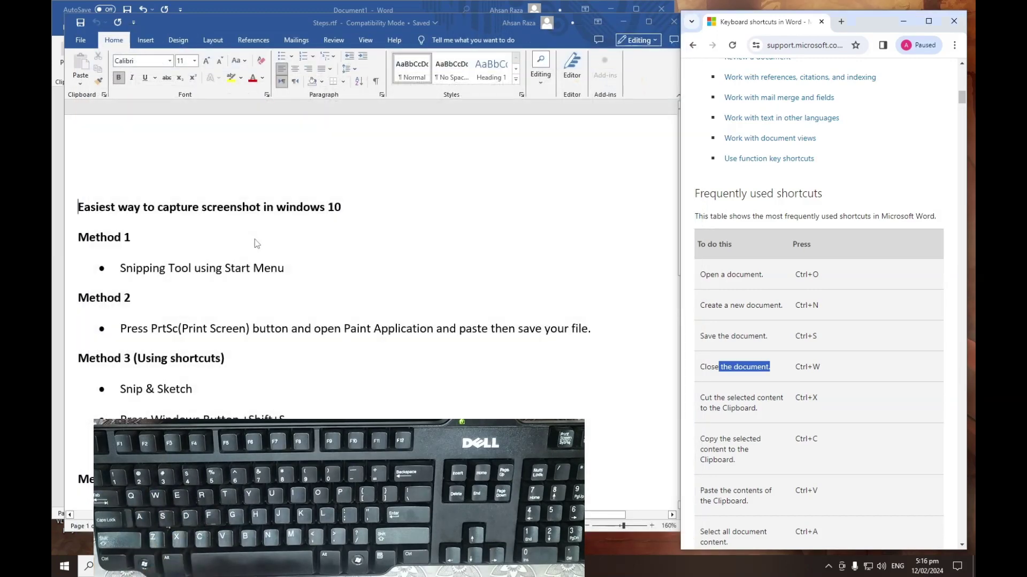
# Step: Cut the title "Easiest way to capture screenshot in windows 10" and the "Method 1" heading from Steps.rtf
pyautogui.click(724, 401)
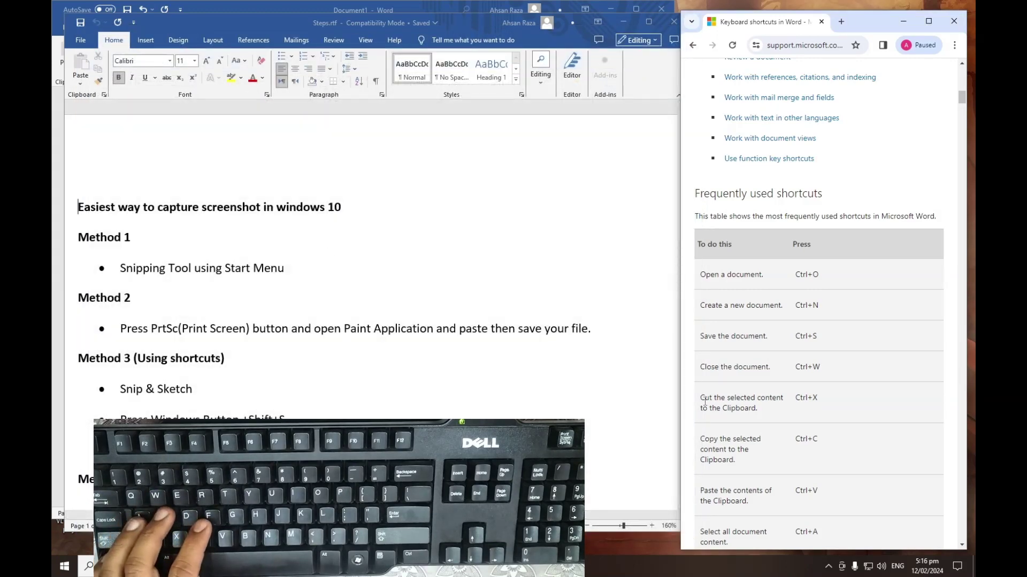
pyautogui.moveTo(704, 401); pyautogui.dragTo(792, 411)
pyautogui.hotkey('alt', 'Tab')
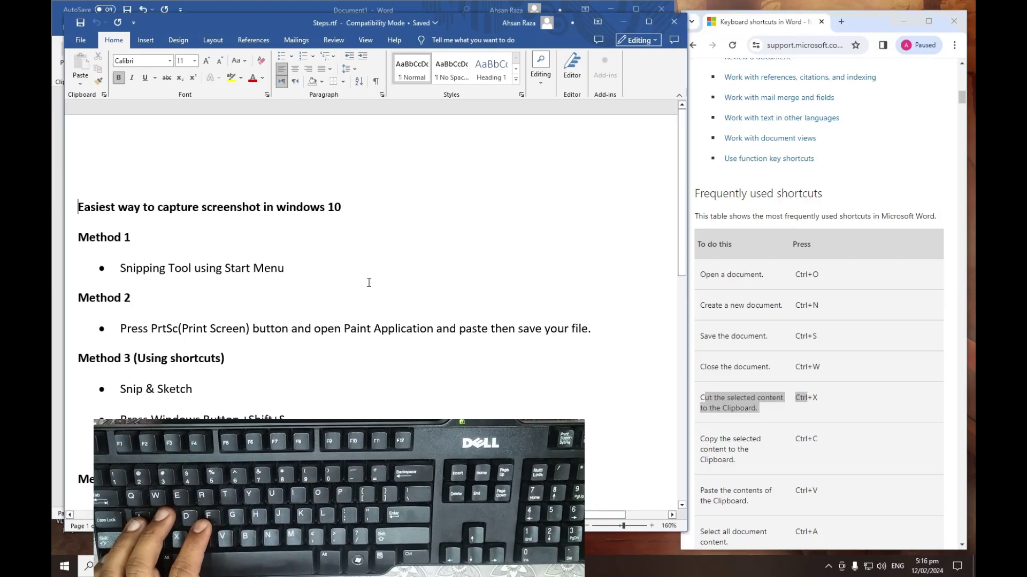
pyautogui.moveTo(78, 206); pyautogui.dragTo(143, 233)
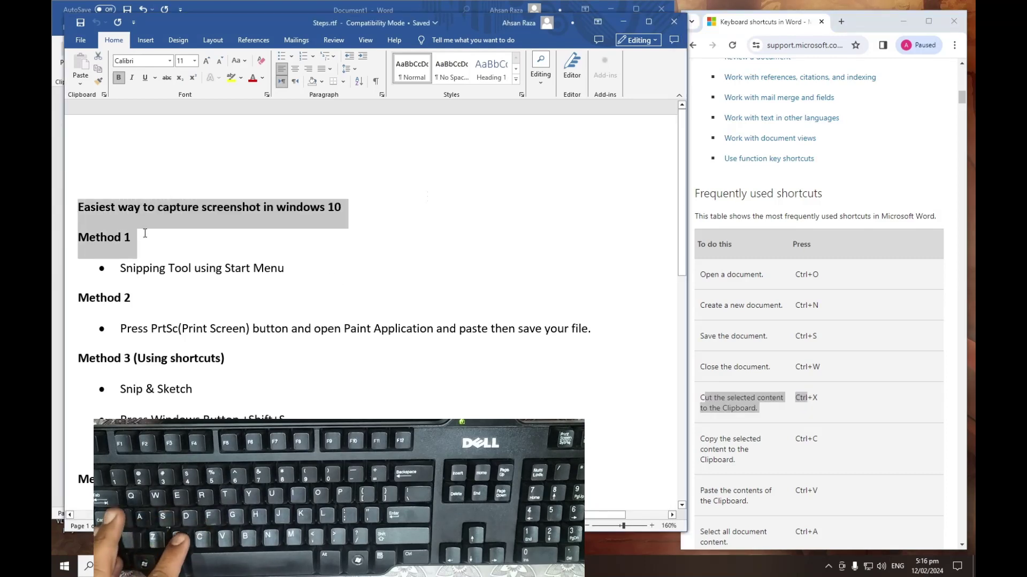
pyautogui.hotkey('ctrl', 'x')
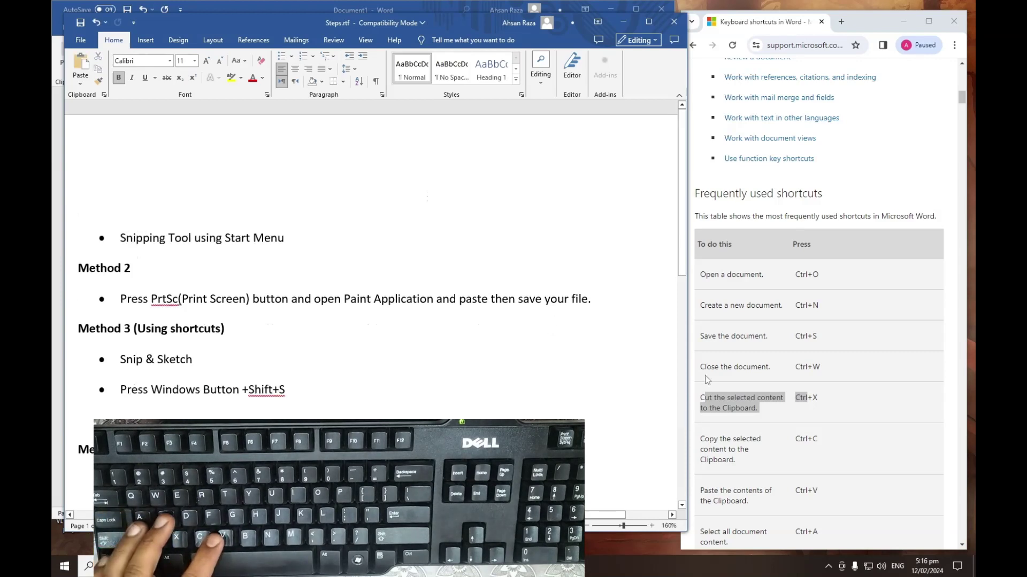
# Step: Copy the bullet line "Snipping Tool using Start Menu" in Steps.rtf to the clipboard
pyautogui.click(733, 447)
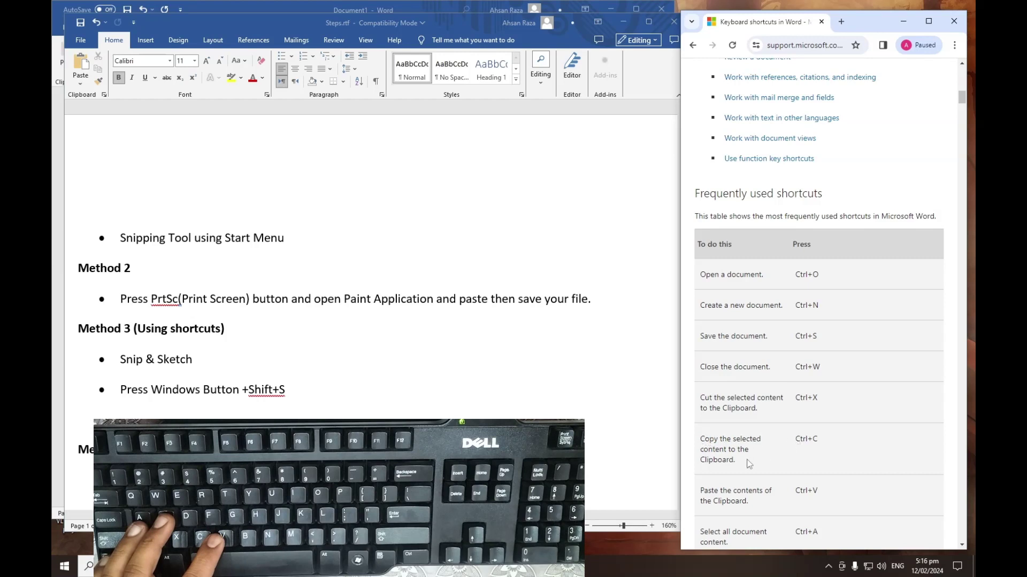
pyautogui.click(153, 215)
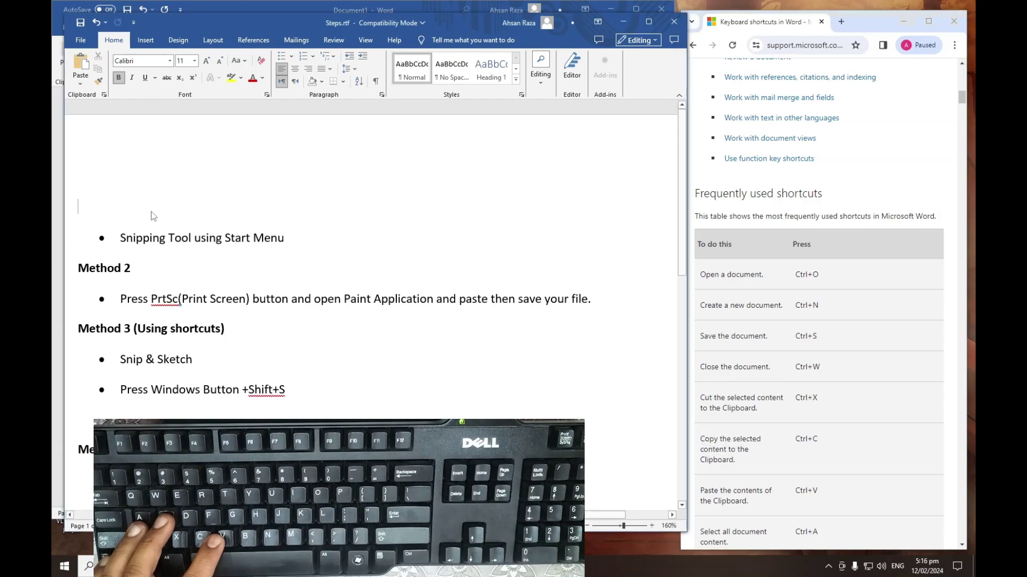
pyautogui.moveTo(303, 236); pyautogui.dragTo(120, 238)
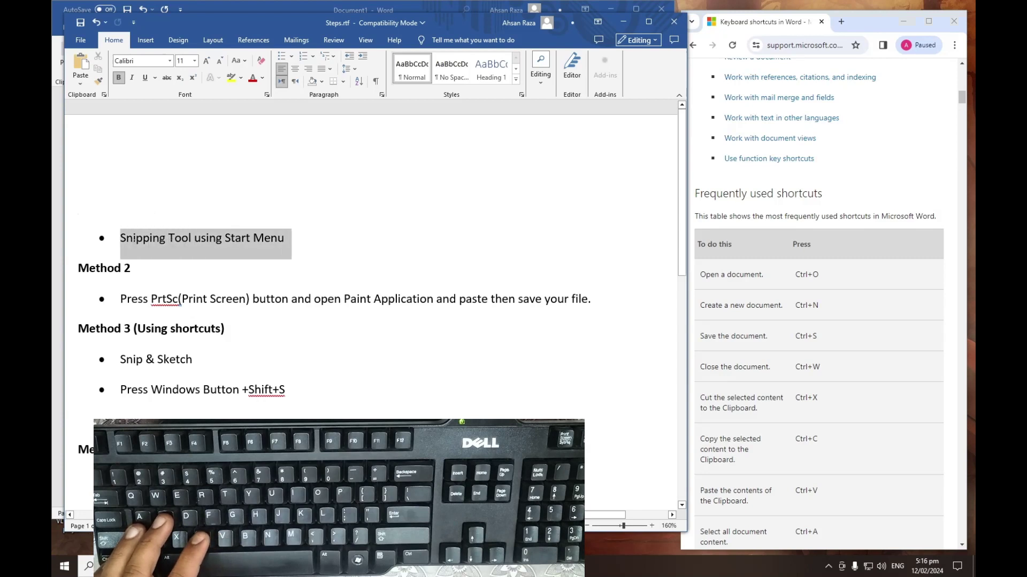
pyautogui.hotkey('ctrl', 'c')
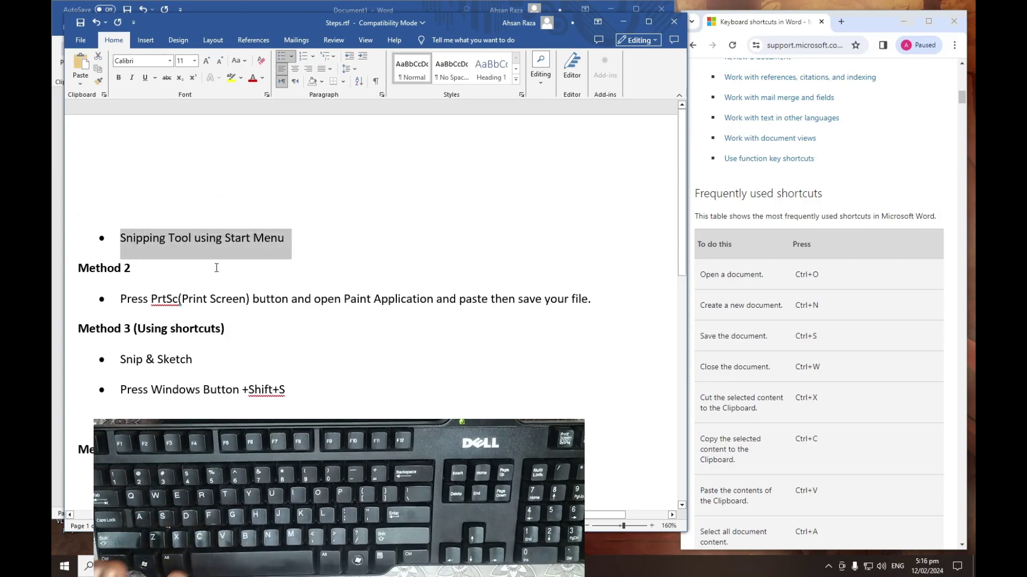
# Step: Paste the copied "Snipping Tool using Start Menu" line as another bullet above Method 2 in Steps.rtf
pyautogui.click(841, 468)
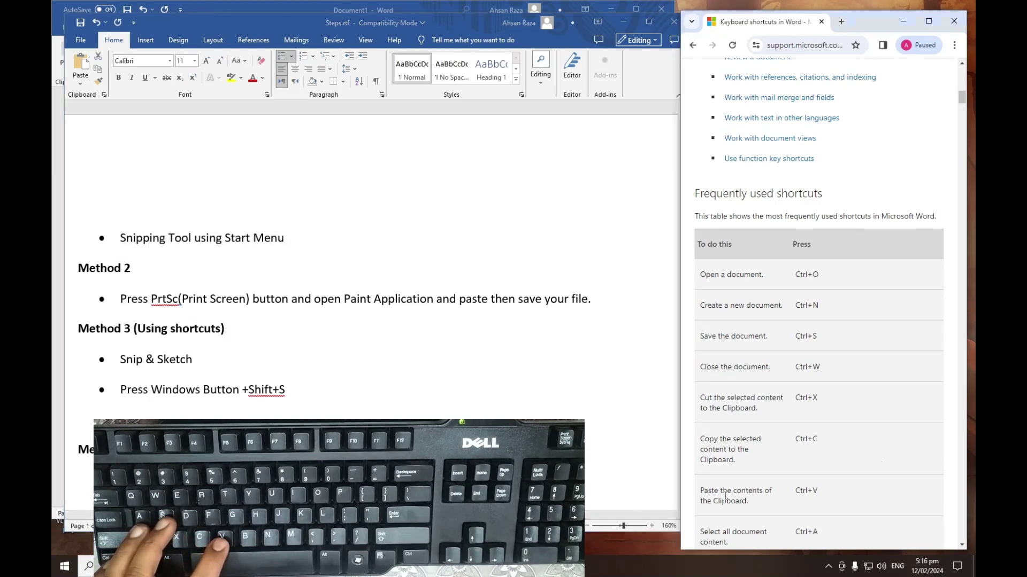
pyautogui.moveTo(735, 506); pyautogui.dragTo(747, 503)
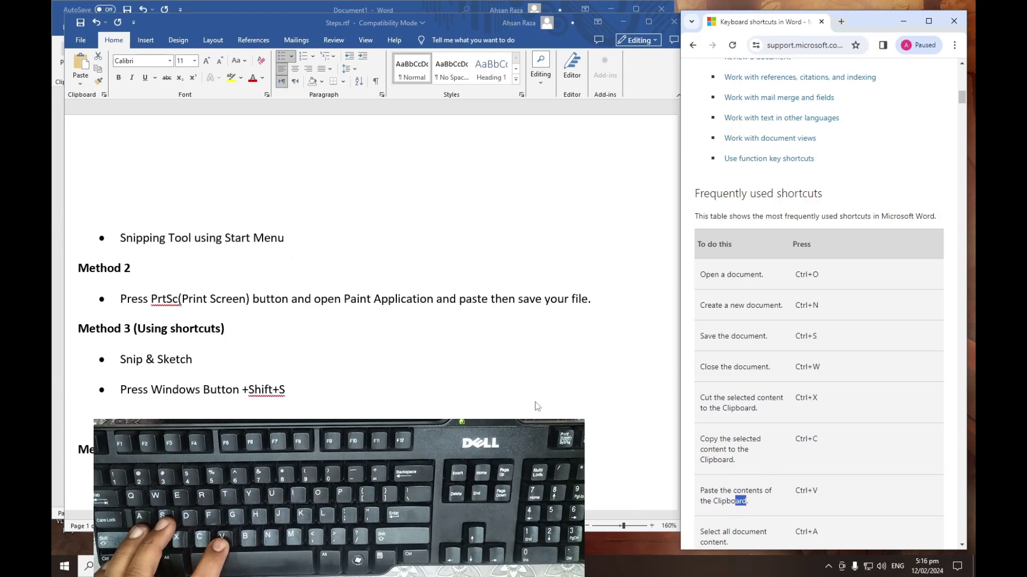
pyautogui.hotkey('alt', 'Tab')
pyautogui.hotkey('ctrl', 'v')
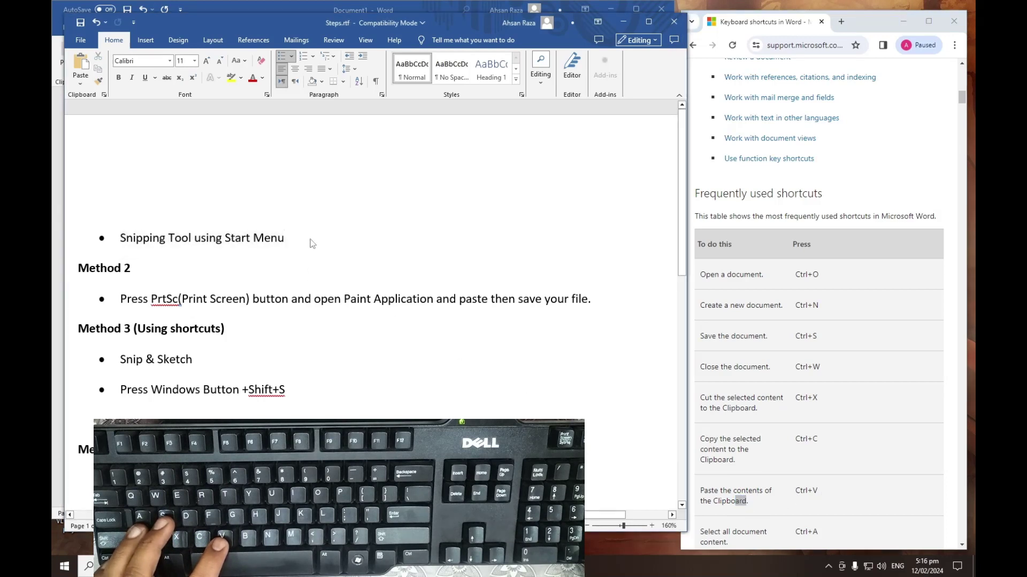
pyautogui.hotkey('ctrl', 'v')
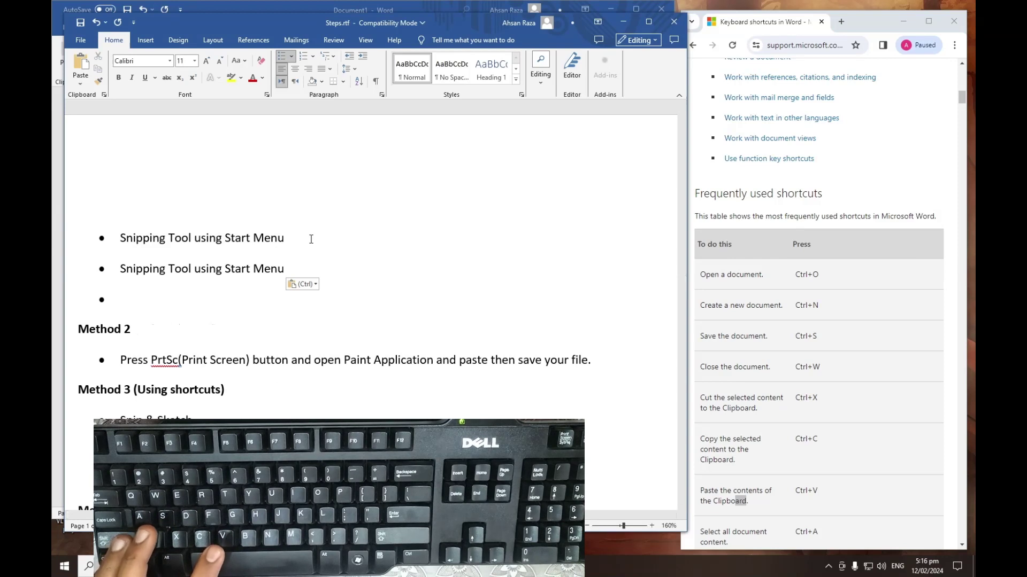
# Step: Look up the select-all shortcut on the support page and select the entire content of Steps.rtf
pyautogui.scroll(-1, 935, 420)
pyautogui.scroll(-6, 935, 420)
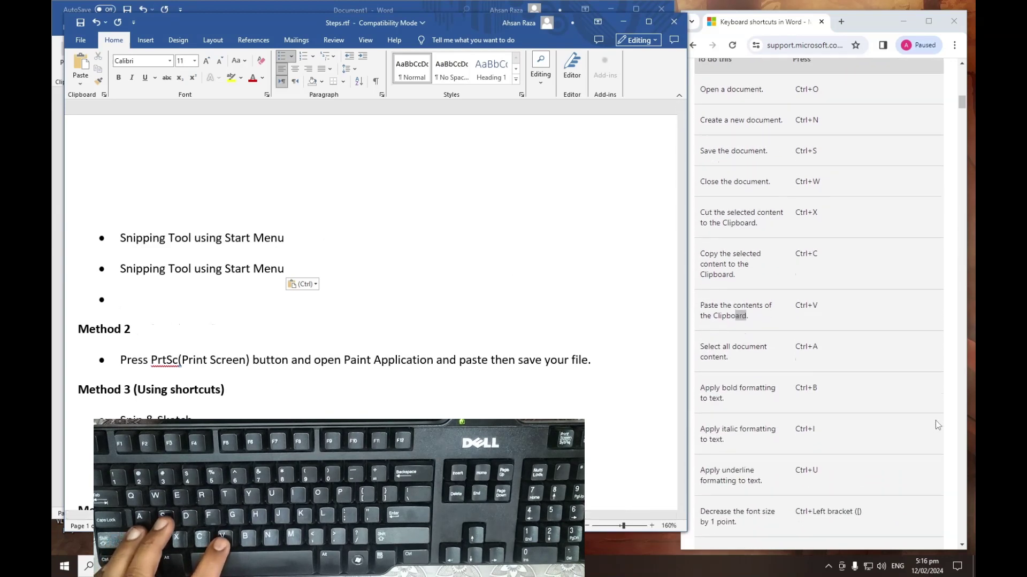
pyautogui.click(758, 226)
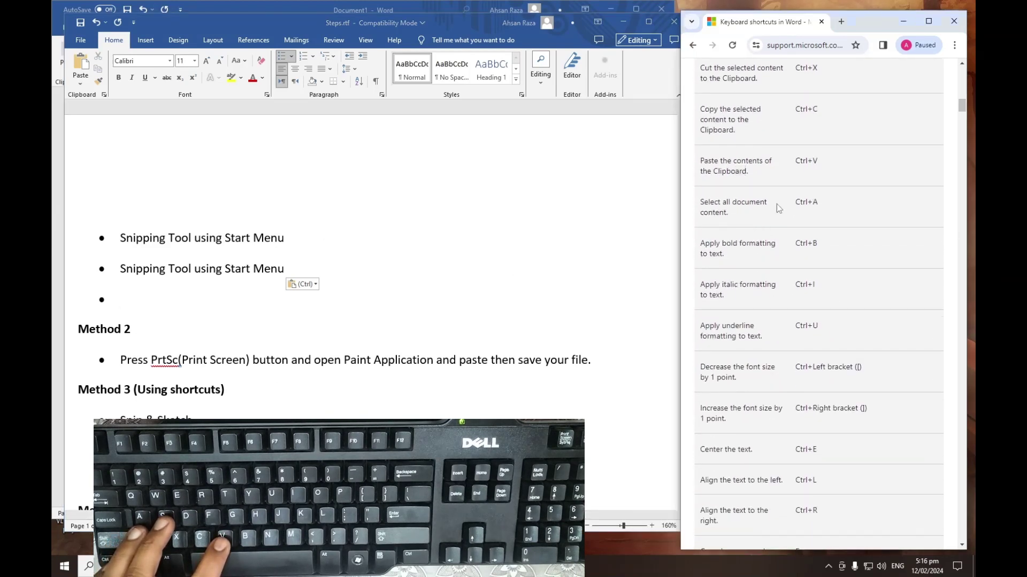
pyautogui.moveTo(817, 204); pyautogui.dragTo(787, 210)
pyautogui.hotkey('alt', 'Tab')
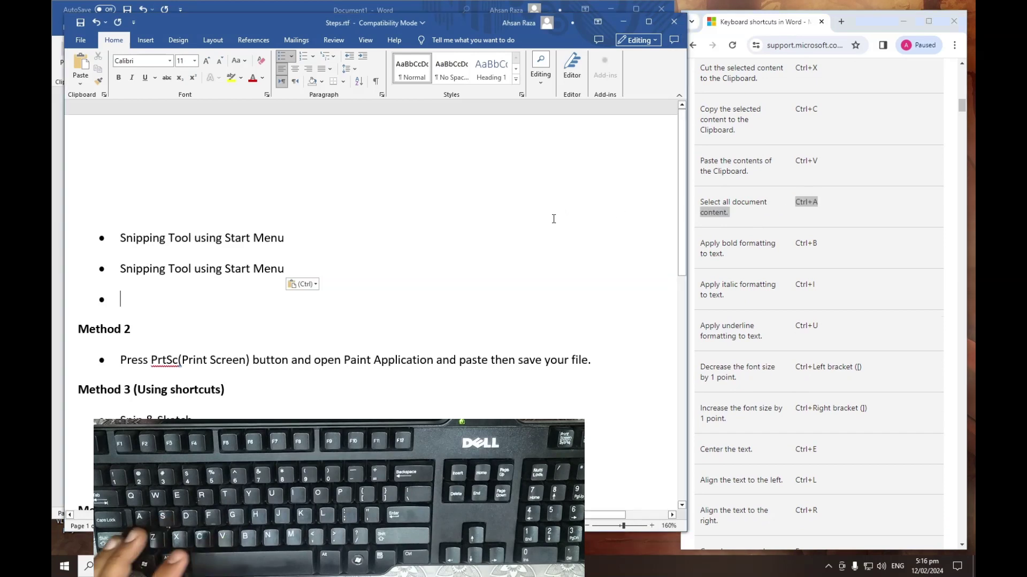
pyautogui.hotkey('ctrl', 'a')
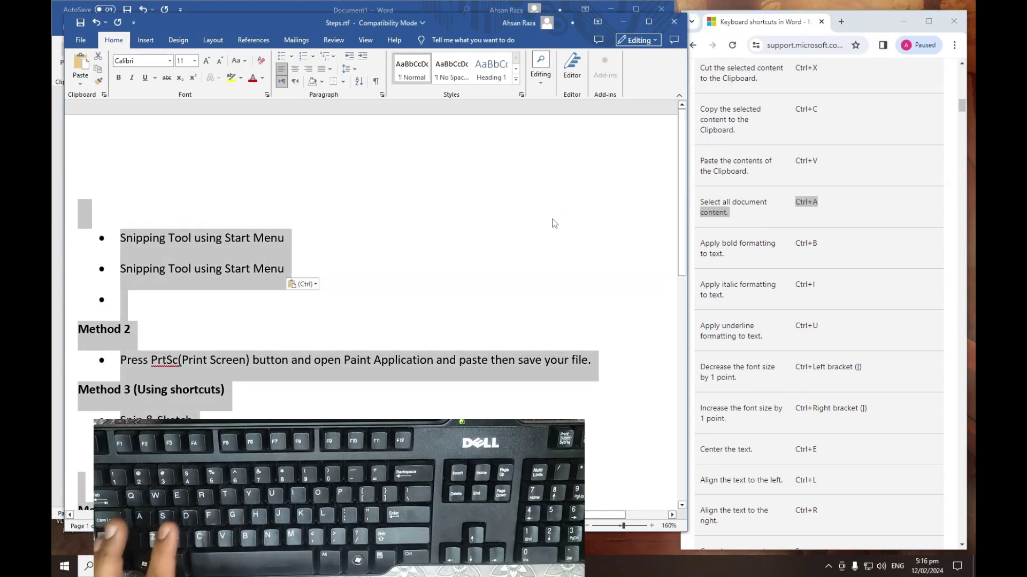
pyautogui.scroll(-9, 547, 226)
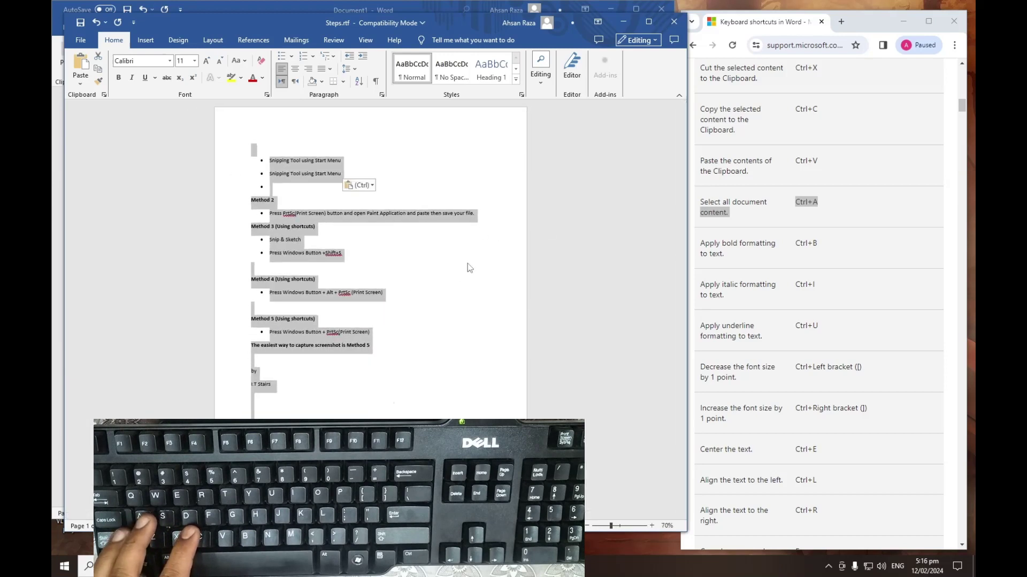
# Step: Make the first "Snipping Tool using Start Menu" bullet line bold
pyautogui.click(717, 243)
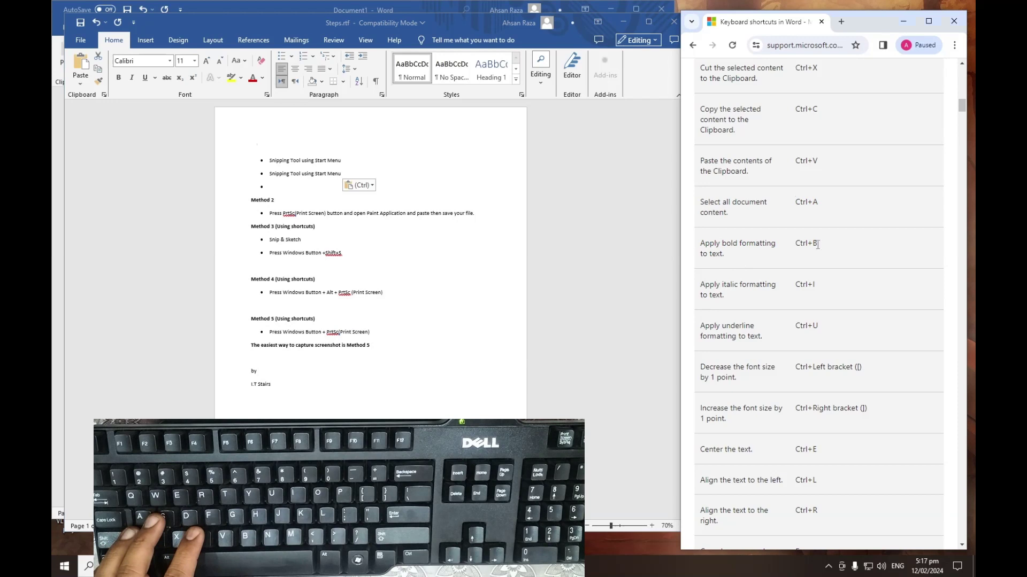
pyautogui.click(456, 236)
pyautogui.hotkey('ctrl', 'a')
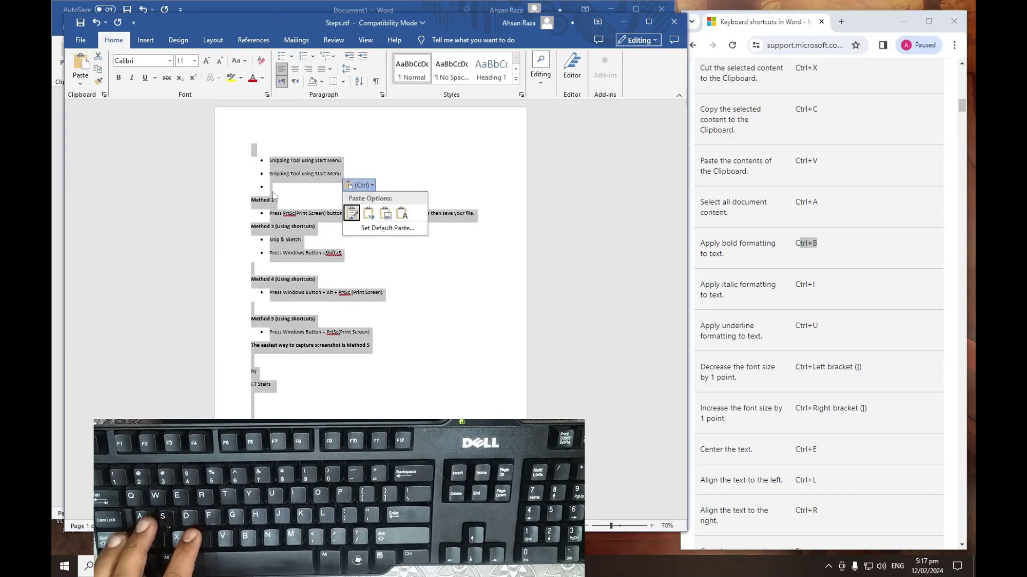
pyautogui.click(321, 157)
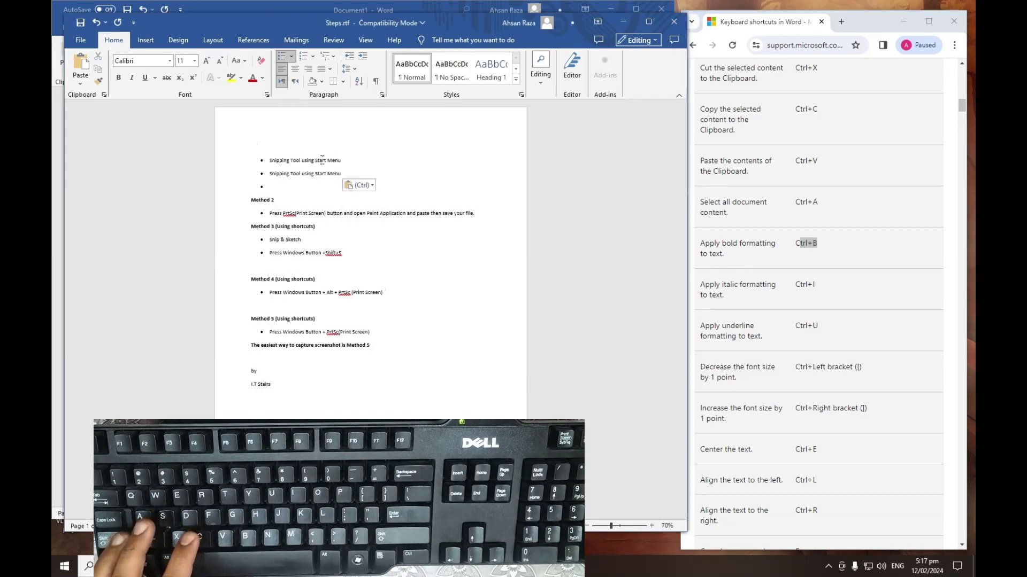
pyautogui.scroll(11, 321, 157)
pyautogui.moveTo(378, 168); pyautogui.dragTo(201, 170)
pyautogui.hotkey('ctrl', 'b')
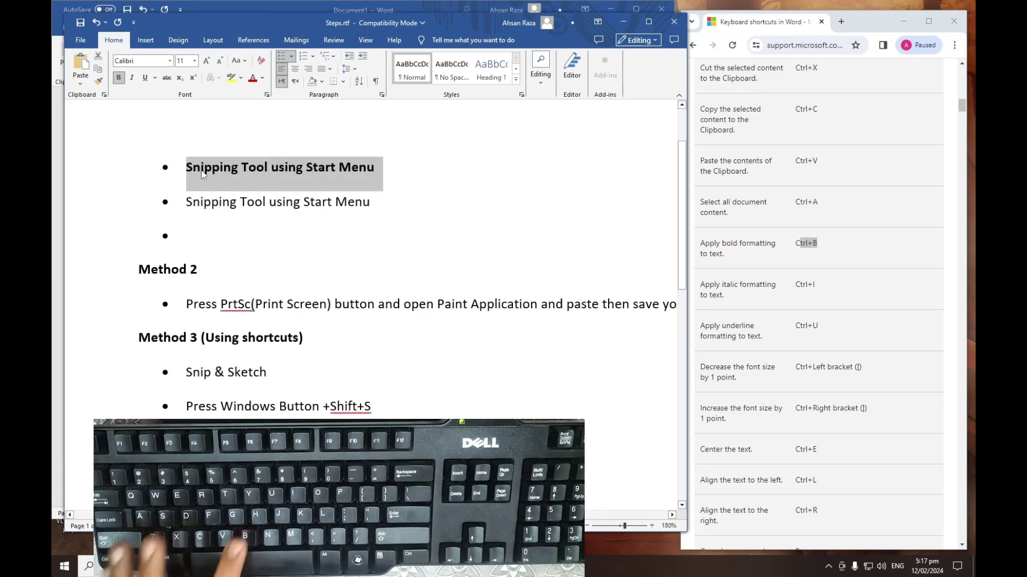
# Step: Apply italic and underline formatting to the second "Snipping Tool using Start Menu" bullet line
pyautogui.click(775, 286)
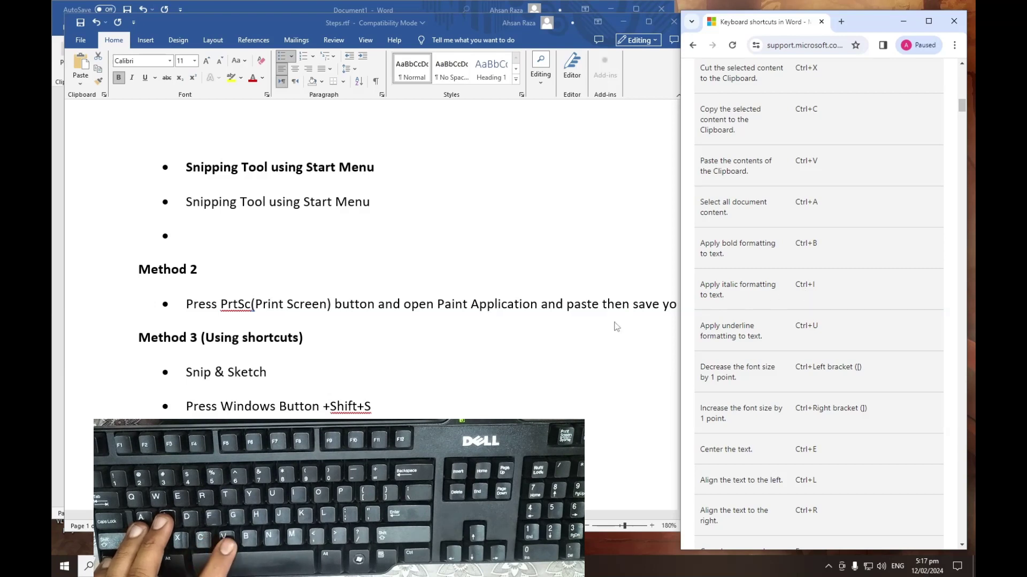
pyautogui.click(369, 207)
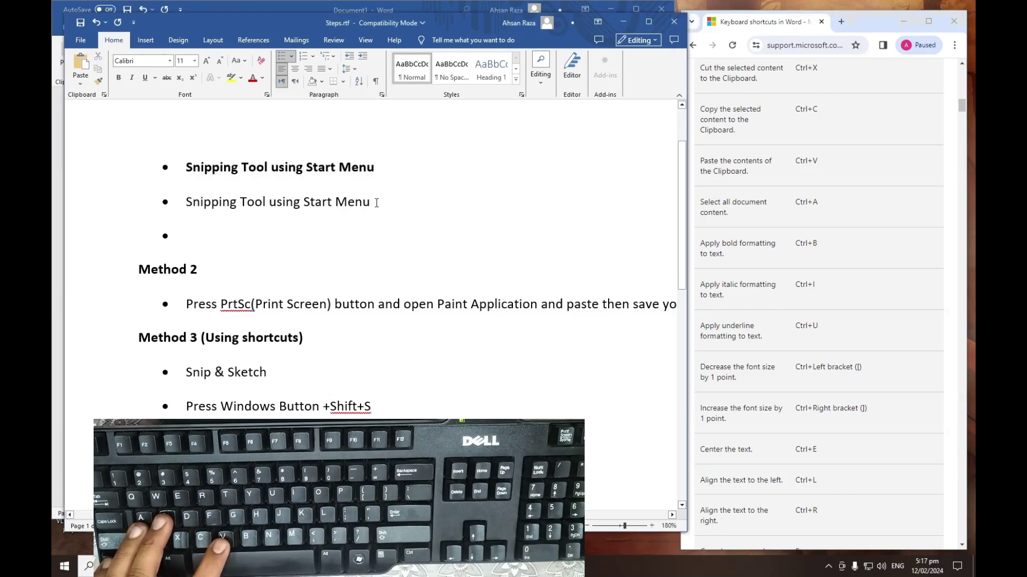
pyautogui.moveTo(376, 203); pyautogui.dragTo(182, 204)
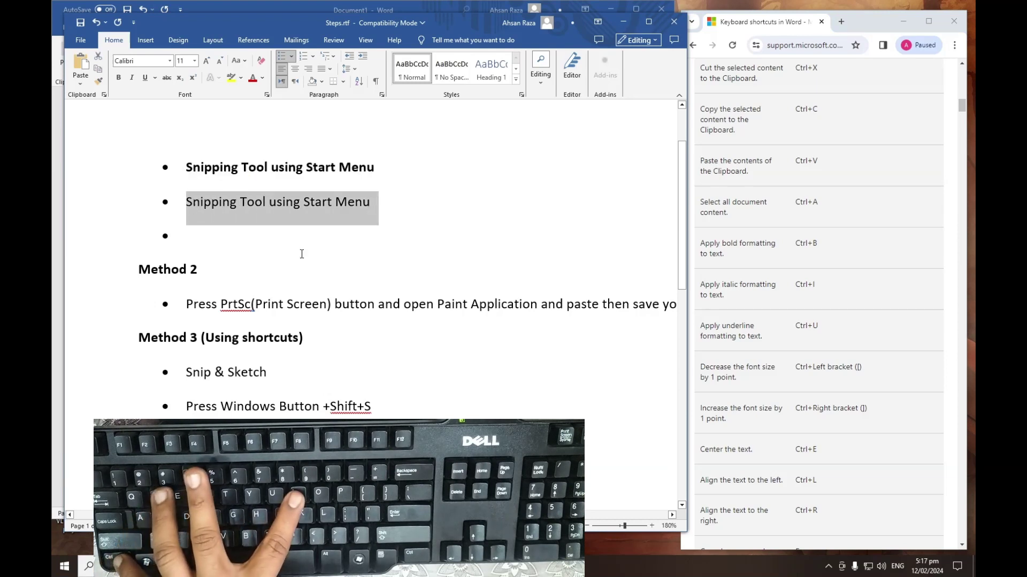
pyautogui.hotkey('ctrl', 'i')
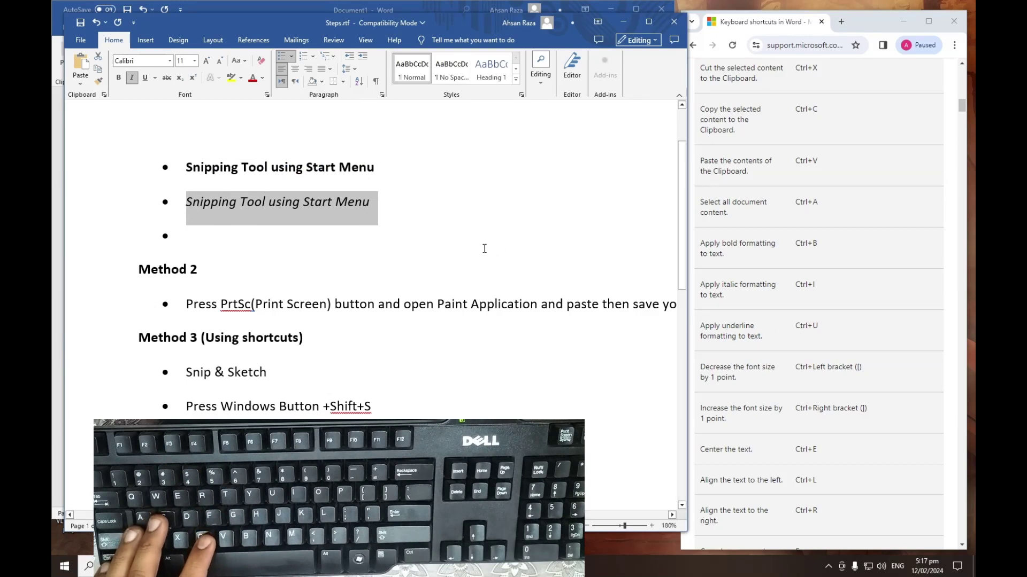
pyautogui.hotkey('ctrl', 'u')
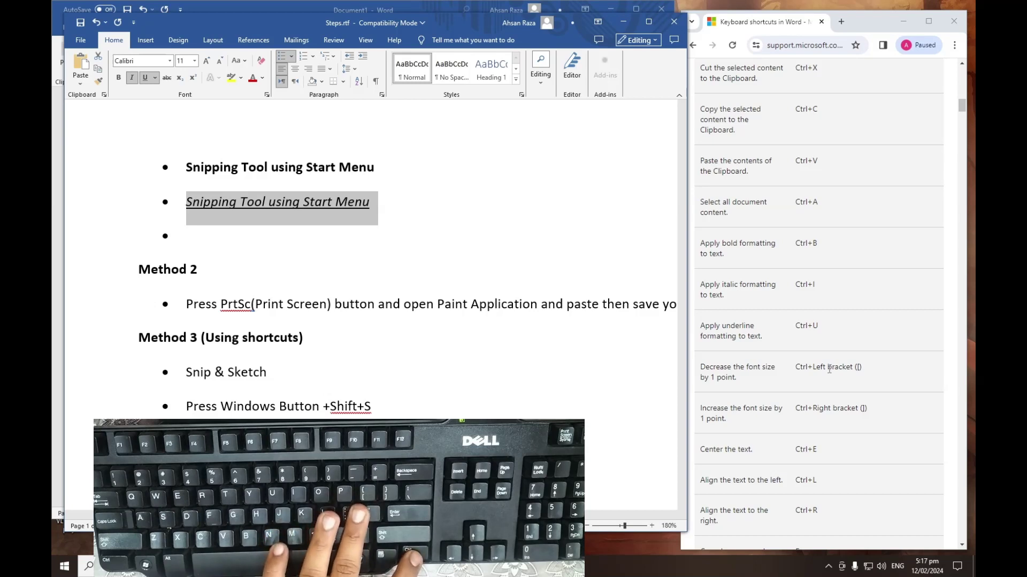
# Step: Decrease the second bullet line's font size to 9 pt in one-point steps, and increase it to 16 pt the same way
pyautogui.hotkey('ctrl', '[')
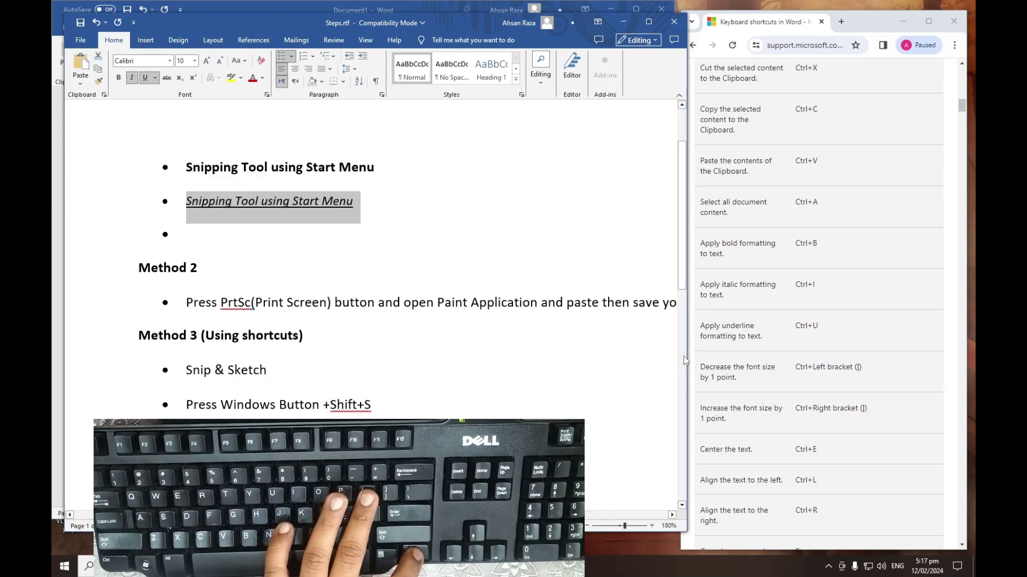
pyautogui.hotkey('ctrl', '[')
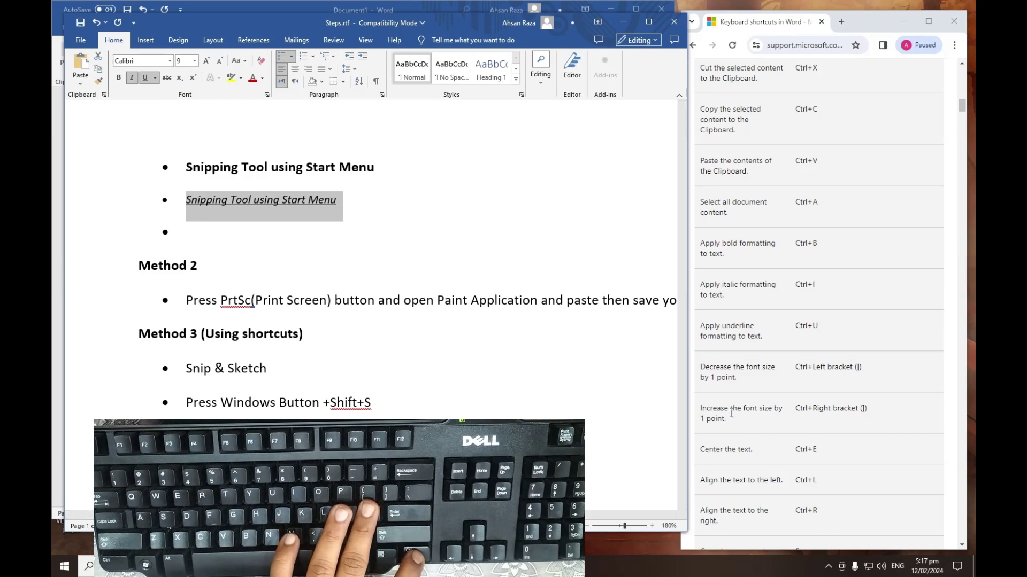
pyautogui.hotkey('ctrl', ']')
pyautogui.hotkey('ctrl', ']')
pyautogui.hotkey('ctrl', ']')
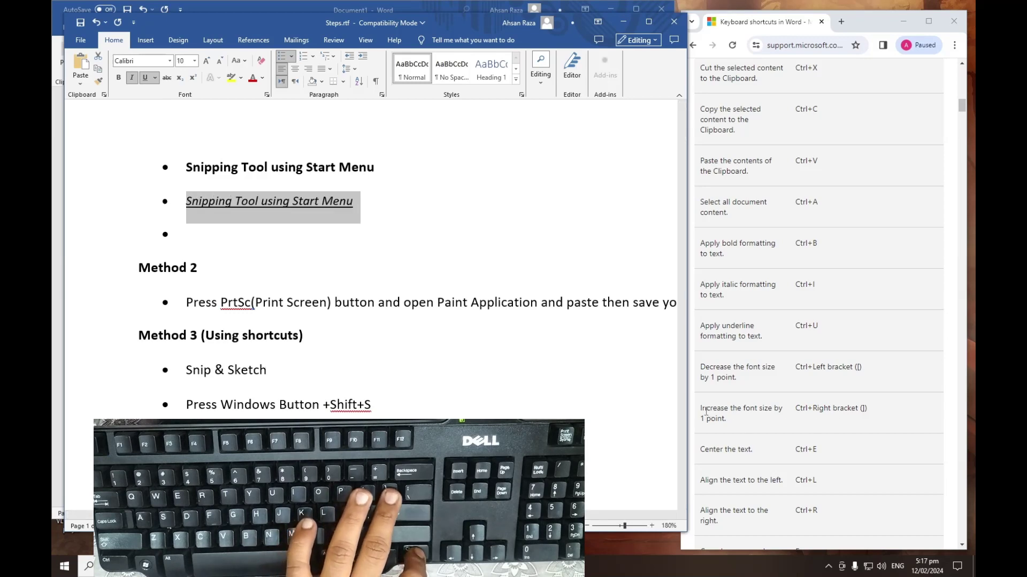
pyautogui.hotkey('ctrl', ']')
pyautogui.hotkey('ctrl', ']')
pyautogui.hotkey('ctrl', ']')
pyautogui.hotkey('ctrl', ']')
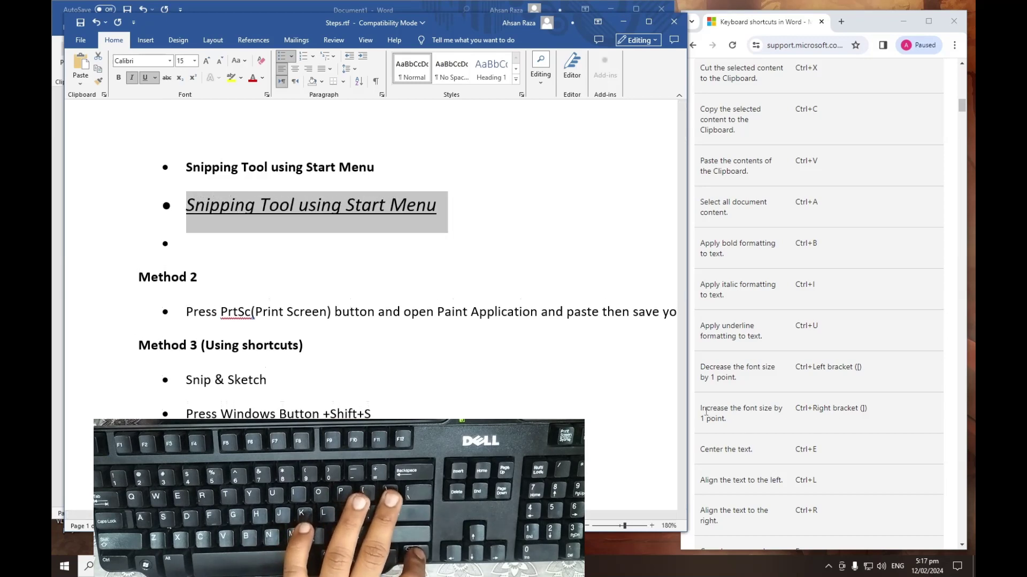
# Step: Switch the second bullet line's alignment from centered to left, ending with right alignment
pyautogui.scroll(-2, 731, 421)
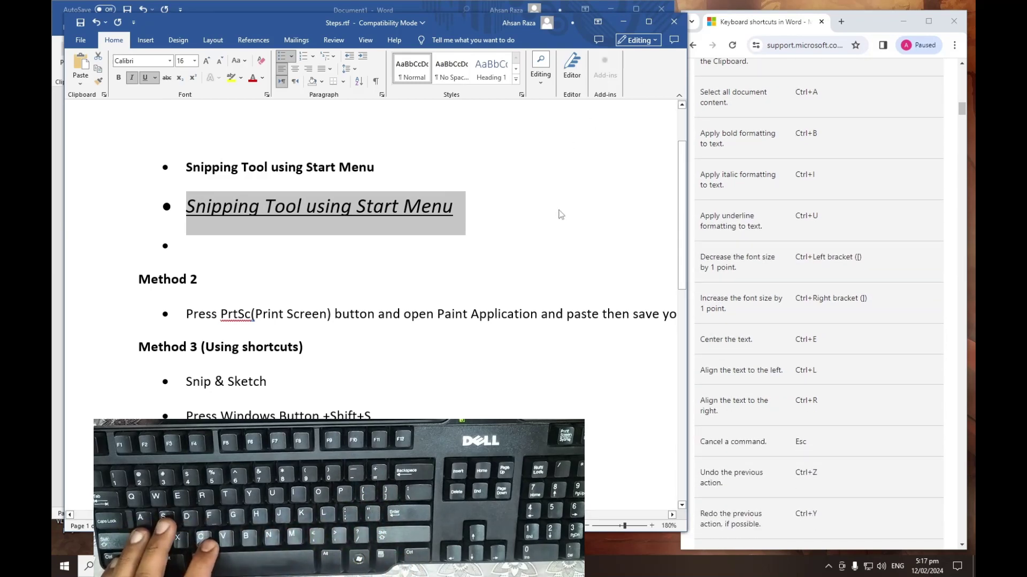
pyautogui.scroll(-7, 561, 215)
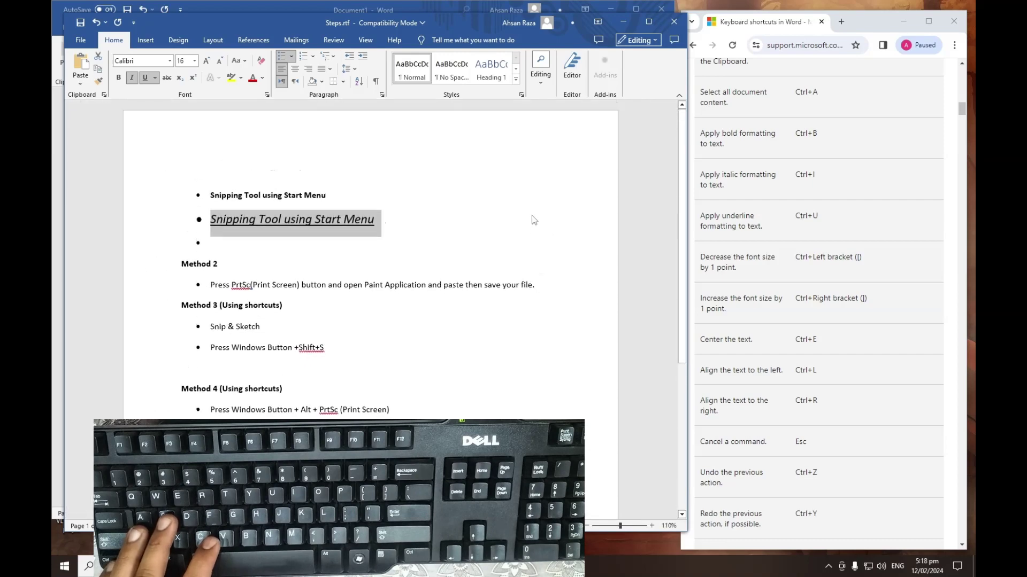
pyautogui.hotkey('ctrl', 'e')
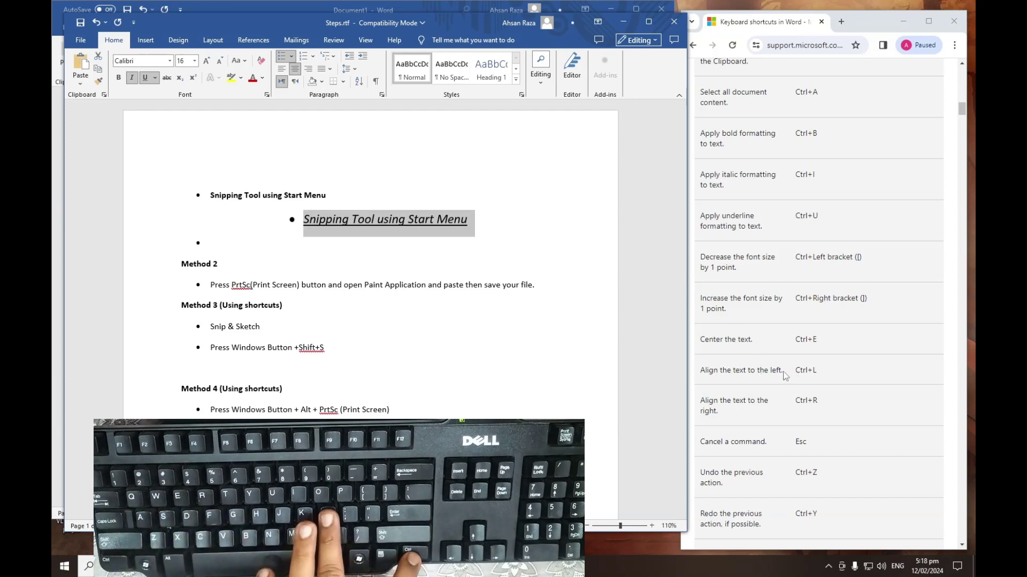
pyautogui.hotkey('ctrl', 'l')
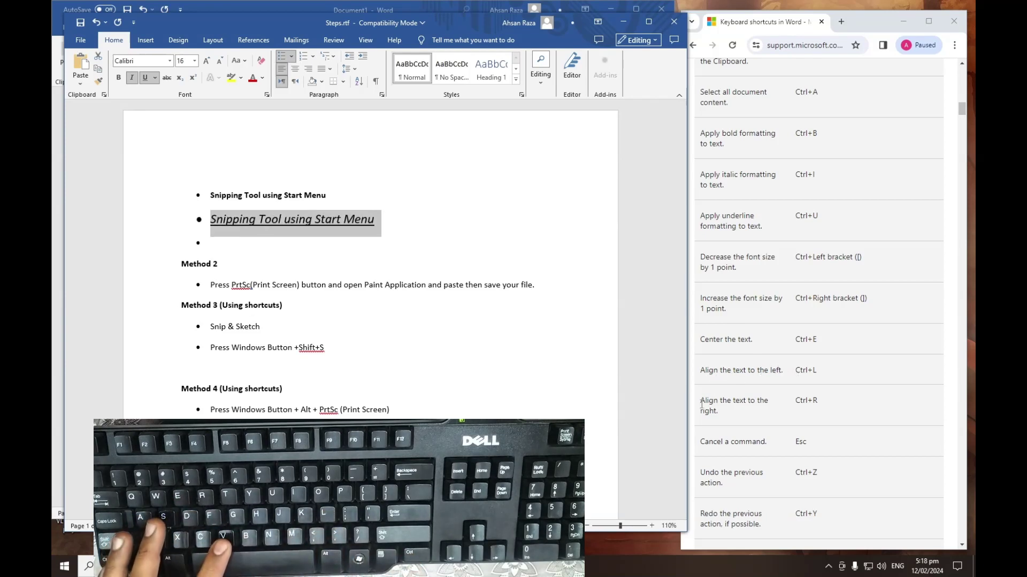
pyautogui.hotkey('ctrl', 'r')
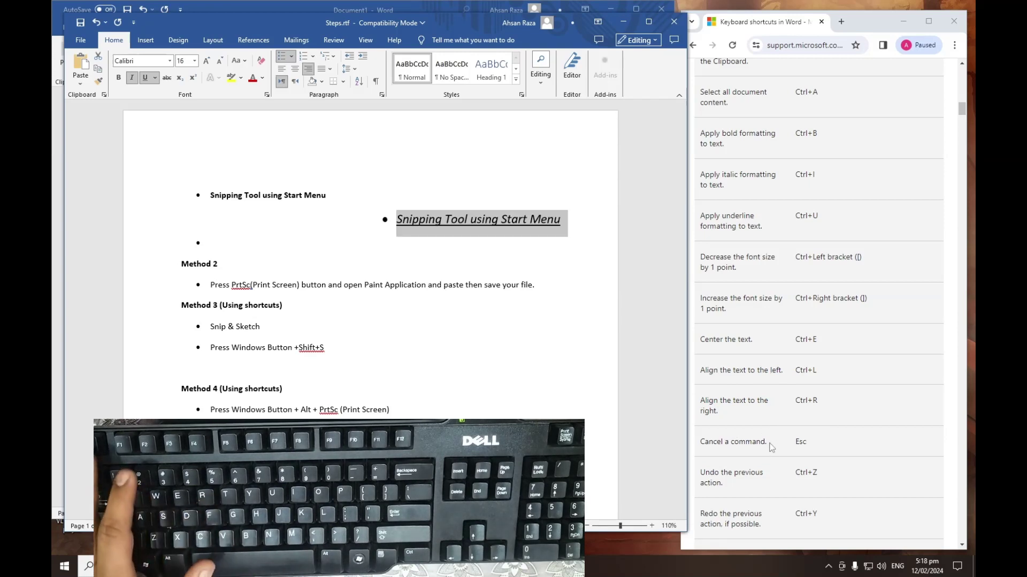
# Step: Deselect the second bullet line, undo its right alignment and reapply it
pyautogui.click(460, 283)
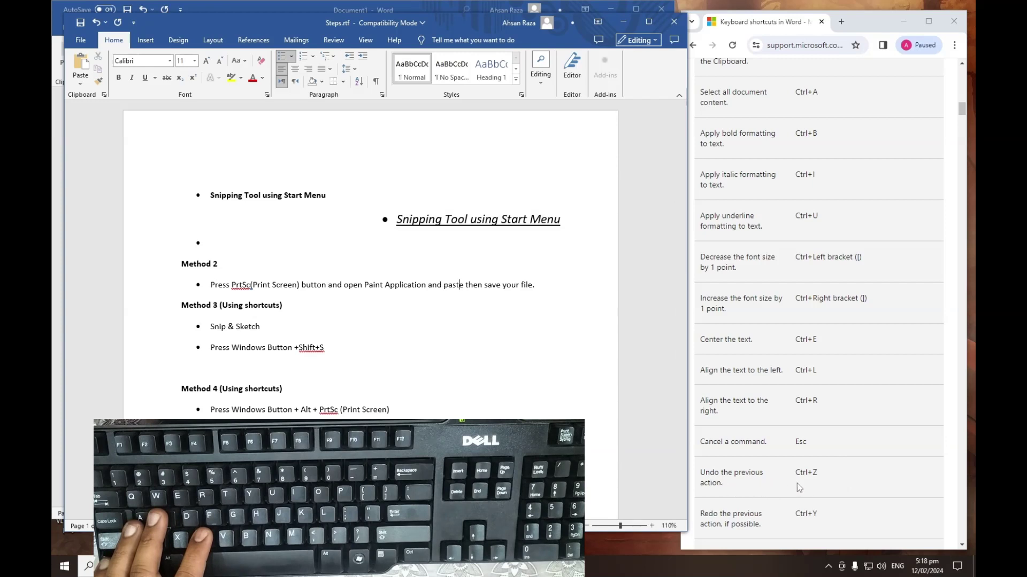
pyautogui.click(534, 262)
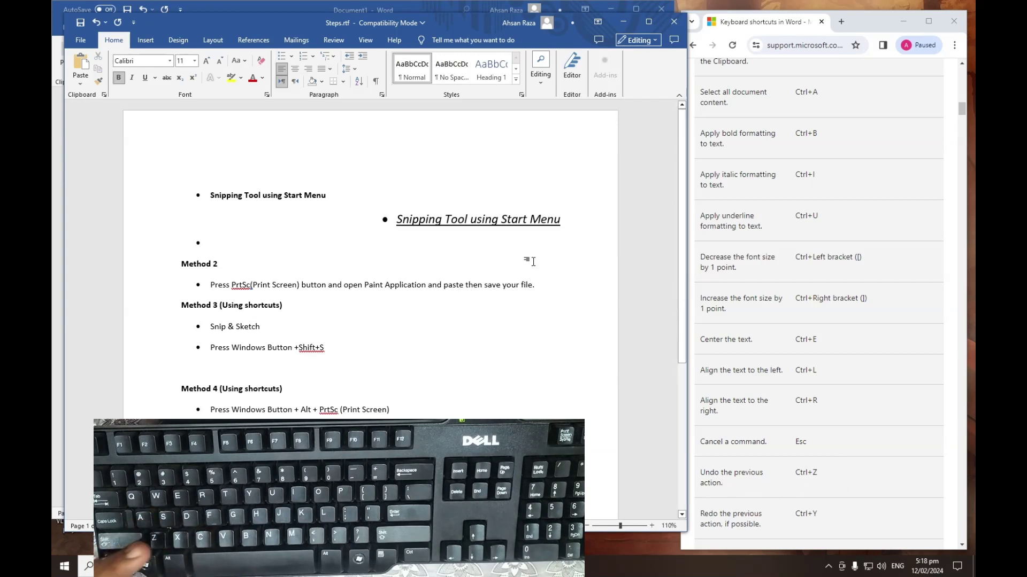
pyautogui.hotkey('ctrl', 'z')
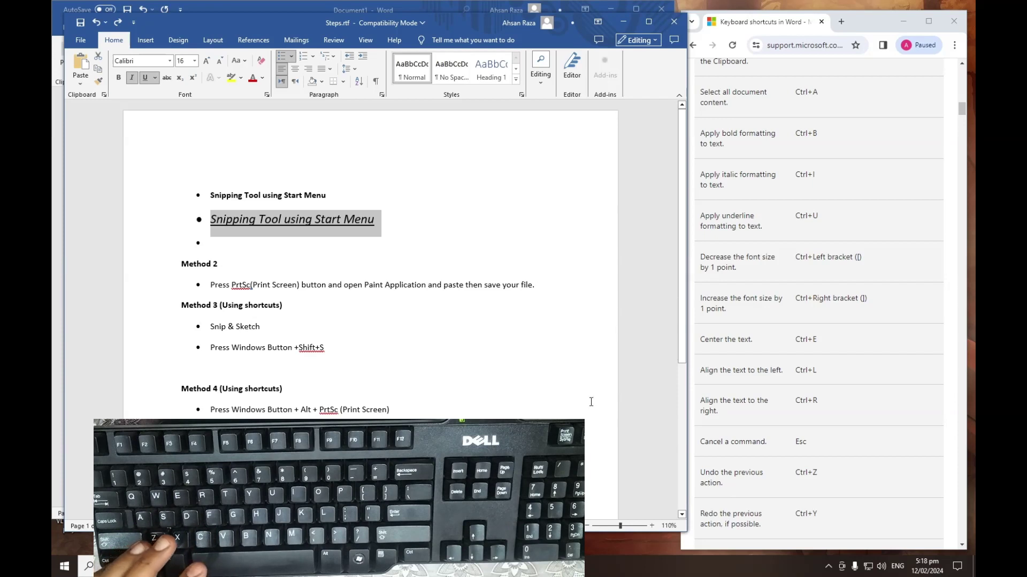
pyautogui.hotkey('ctrl', 'r')
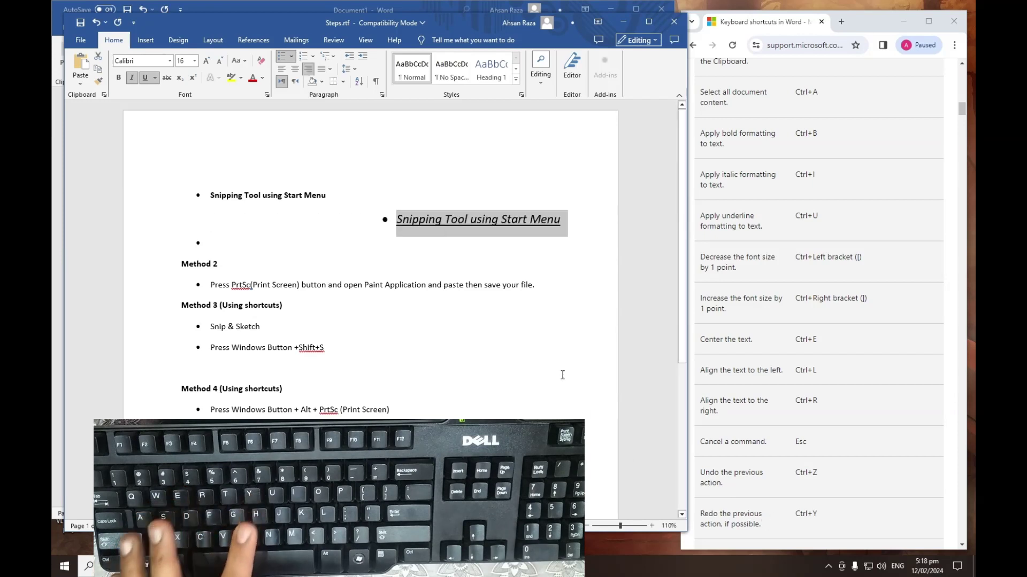
# Step: Set the document's zoom to 200% through the Zoom dialog, and reduce it to 96%
pyautogui.scroll(-6, 813, 404)
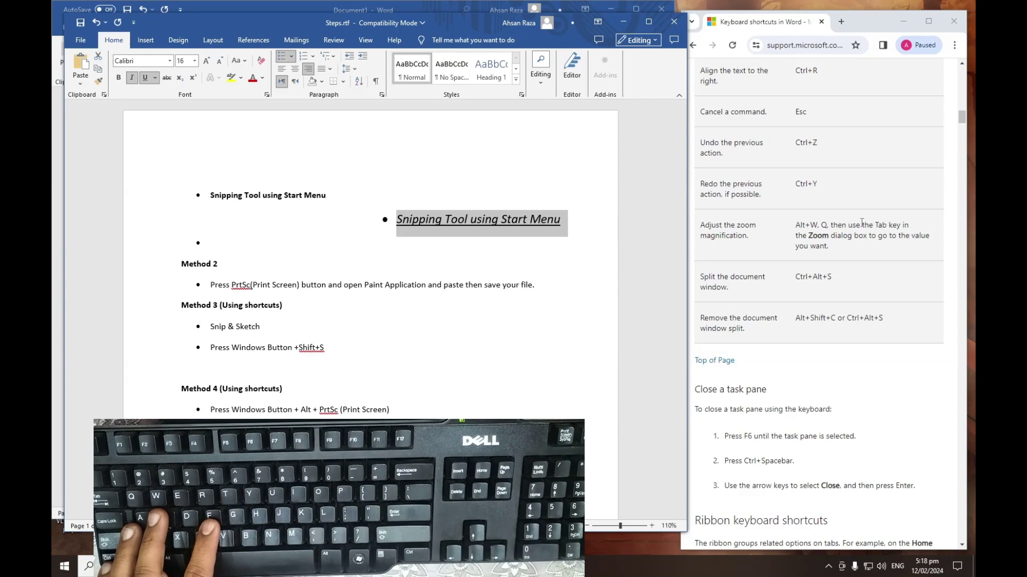
pyautogui.hotkey('ctrl', 'z')
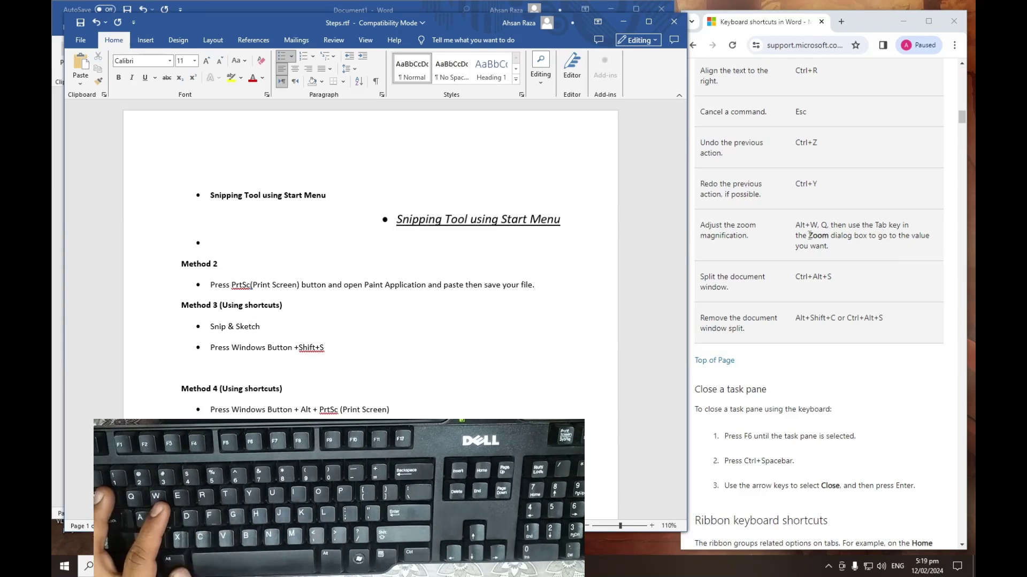
pyautogui.click(569, 262)
pyautogui.hotkey('alt', 'w')
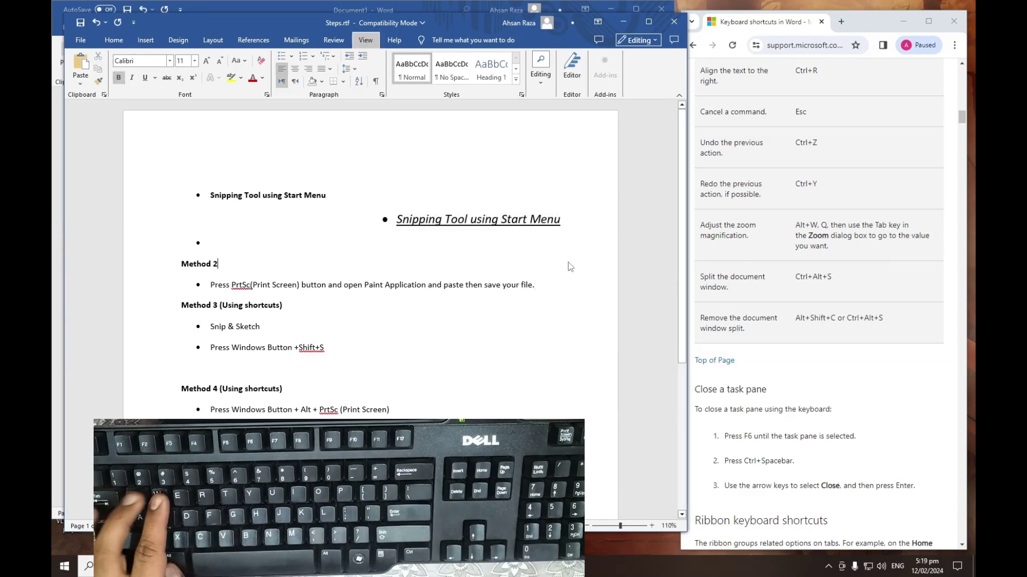
pyautogui.press('q')
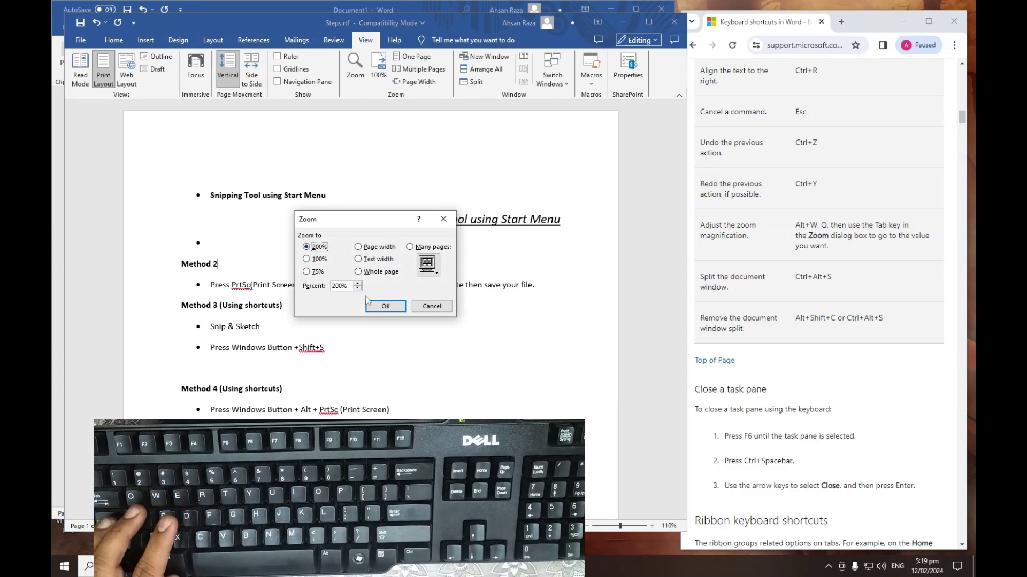
pyautogui.click(385, 307)
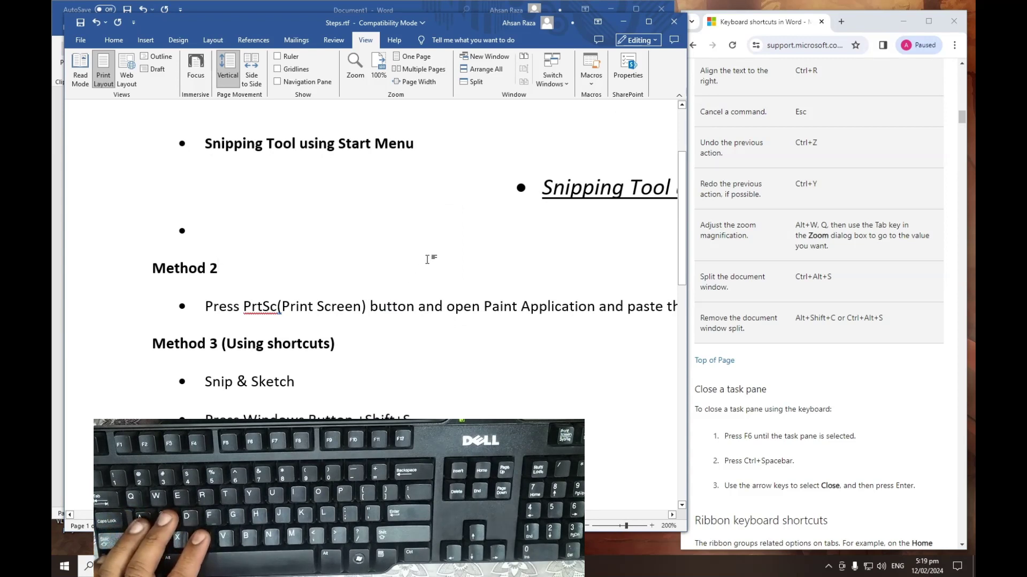
pyautogui.click(613, 526)
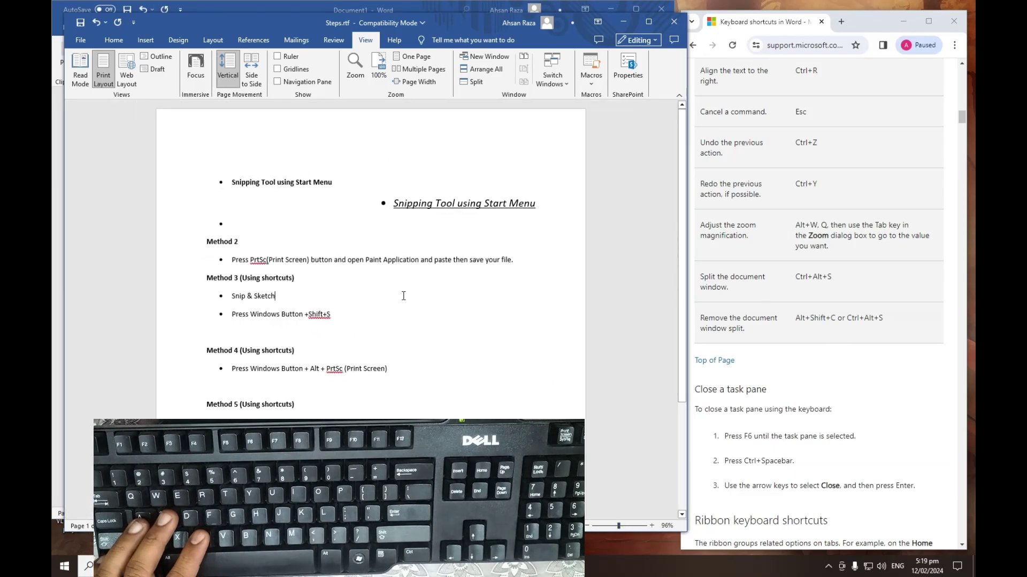
# Step: Split the Steps.rtf document window into two panes
pyautogui.scroll(-5, 404, 295)
pyautogui.scroll(4, 403, 295)
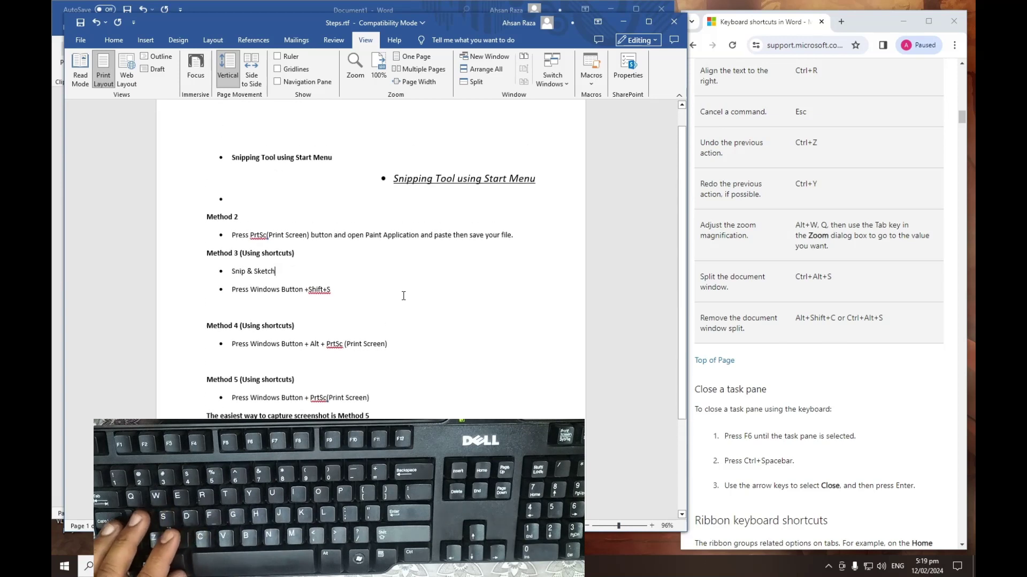
pyautogui.scroll(1, 424, 378)
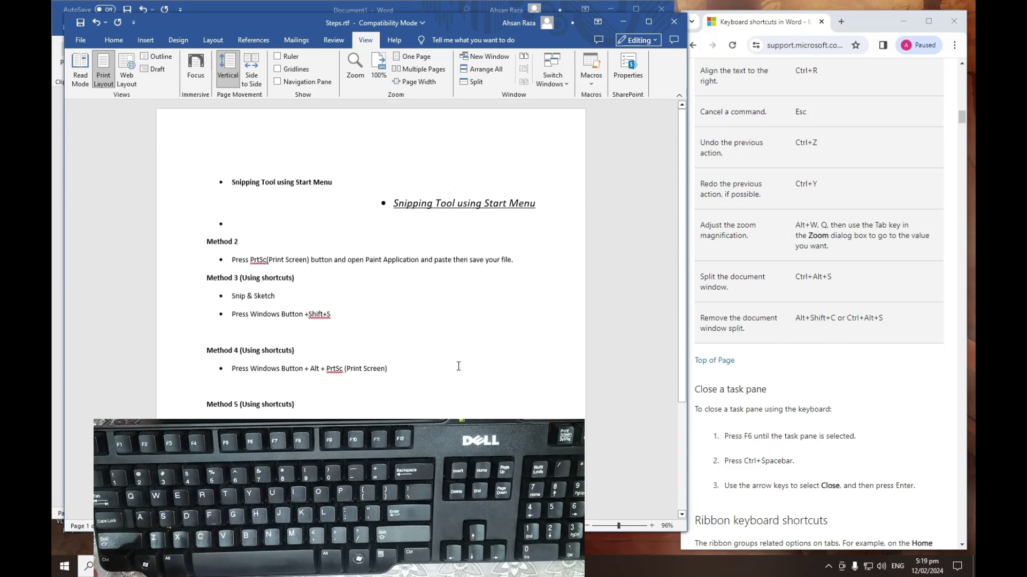
pyautogui.hotkey('ctrl', 'alt', 's')
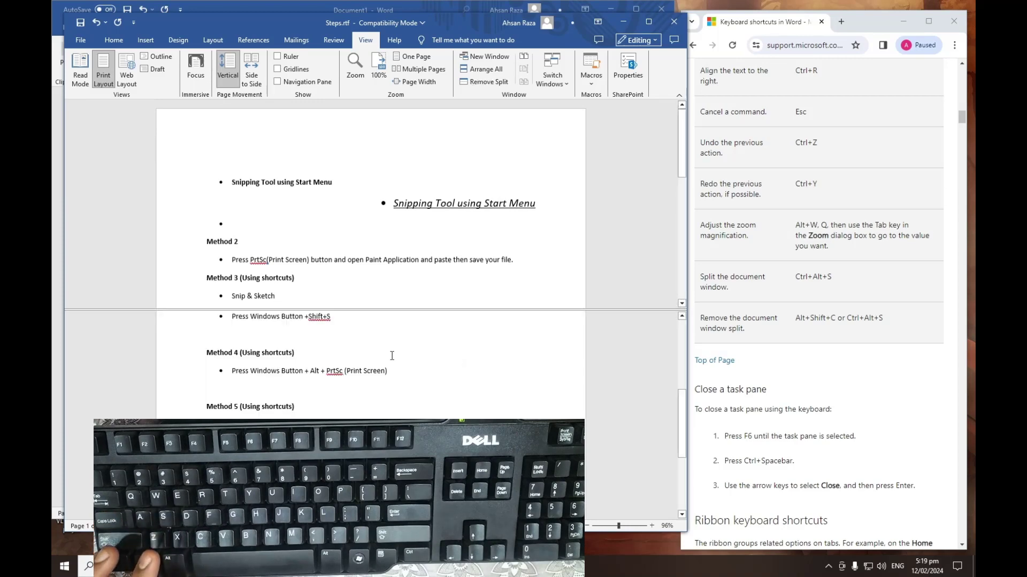
# Step: Highlight the "Remove the document window split" entry on the browser's shortcuts page, and remove the split from the Word document
pyautogui.scroll(-1, 376, 334)
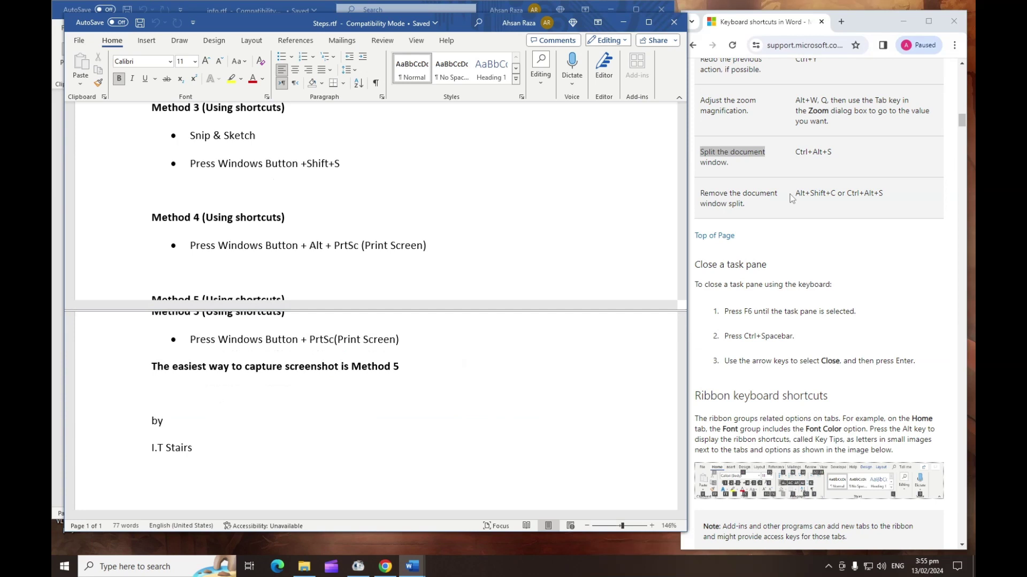
pyautogui.click(736, 194)
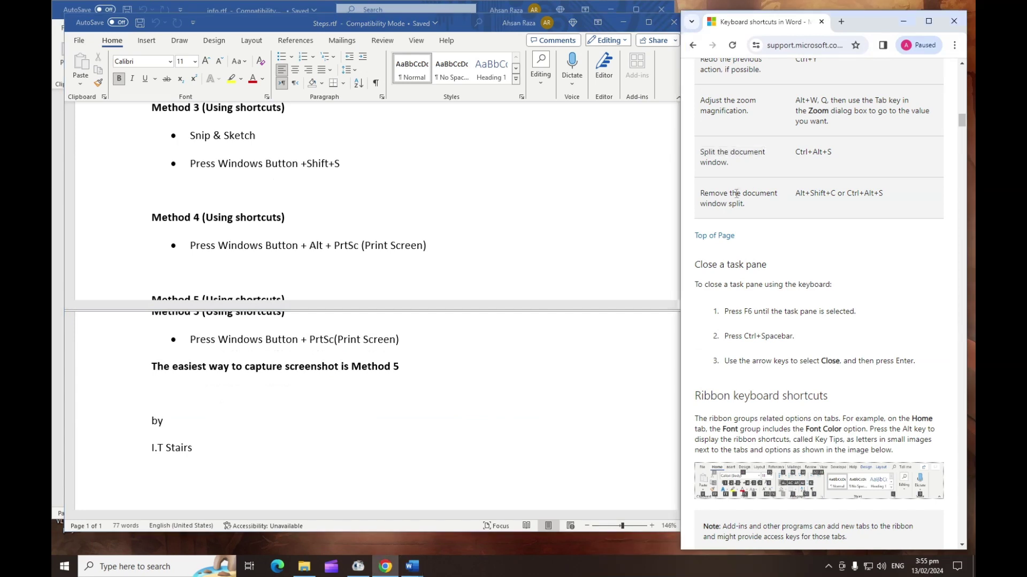
pyautogui.moveTo(707, 194); pyautogui.dragTo(751, 207)
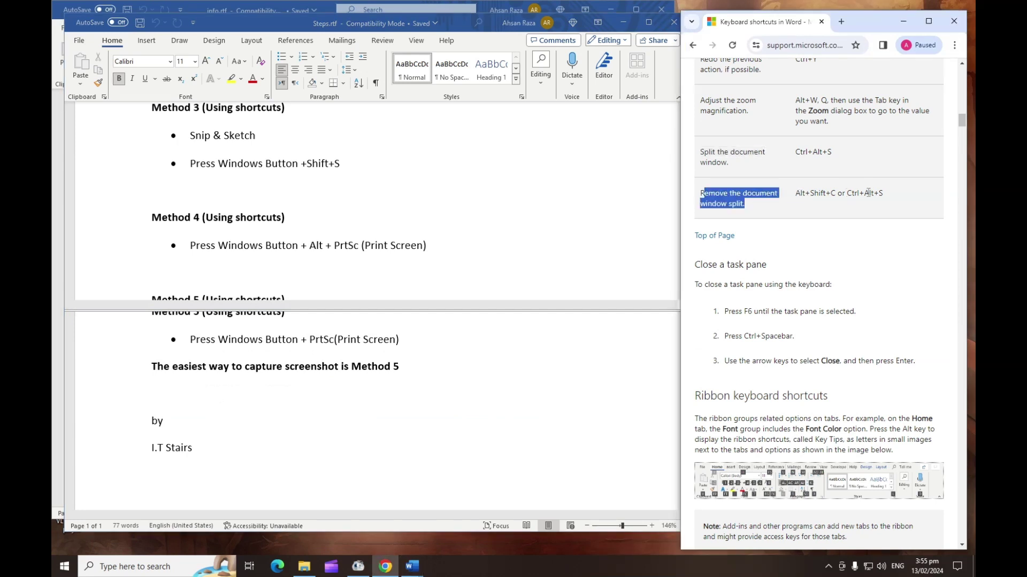
pyautogui.moveTo(847, 193); pyautogui.dragTo(875, 191)
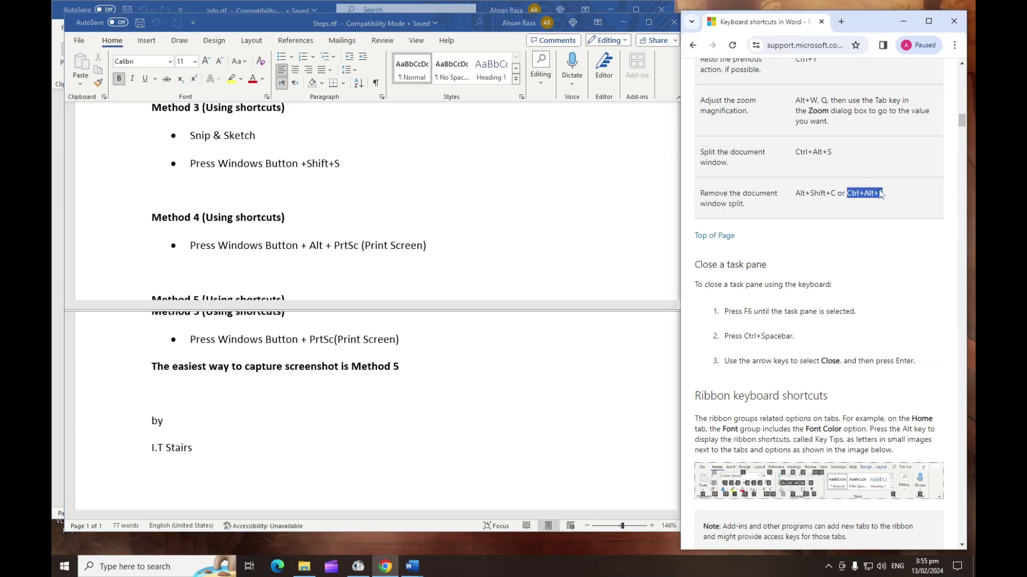
pyautogui.click(463, 339)
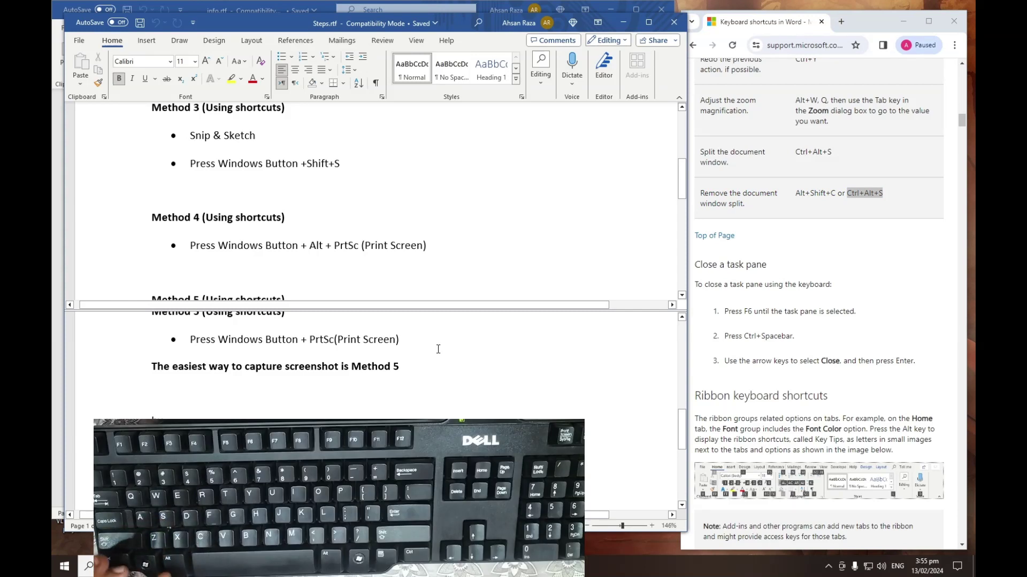
pyautogui.hotkey('ctrl', 'alt', 's')
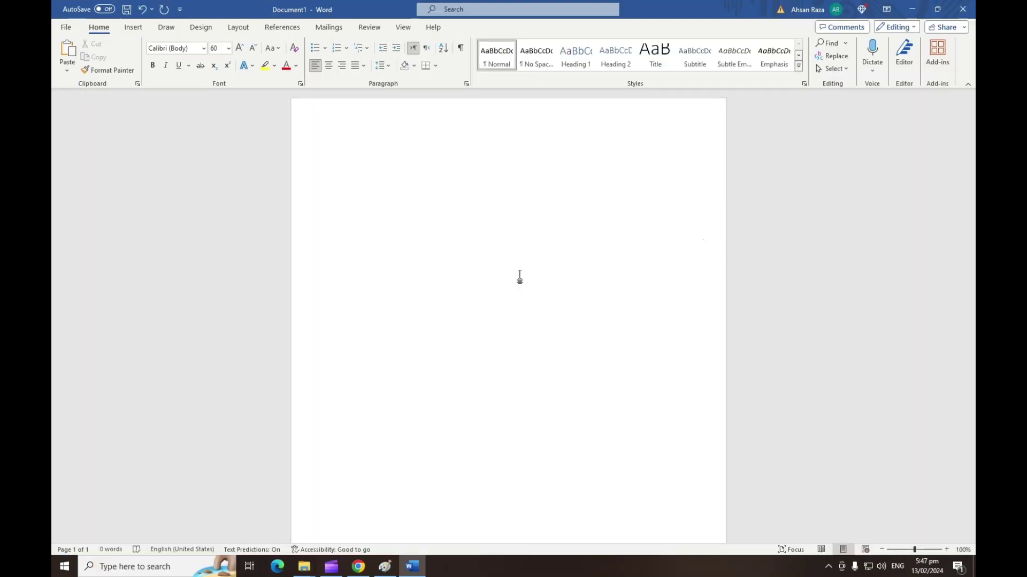
# Step: Write "If you like this video then kindly give like to this video and subscribe to this channel... Thank You" in the blank document
pyautogui.write('If you ')
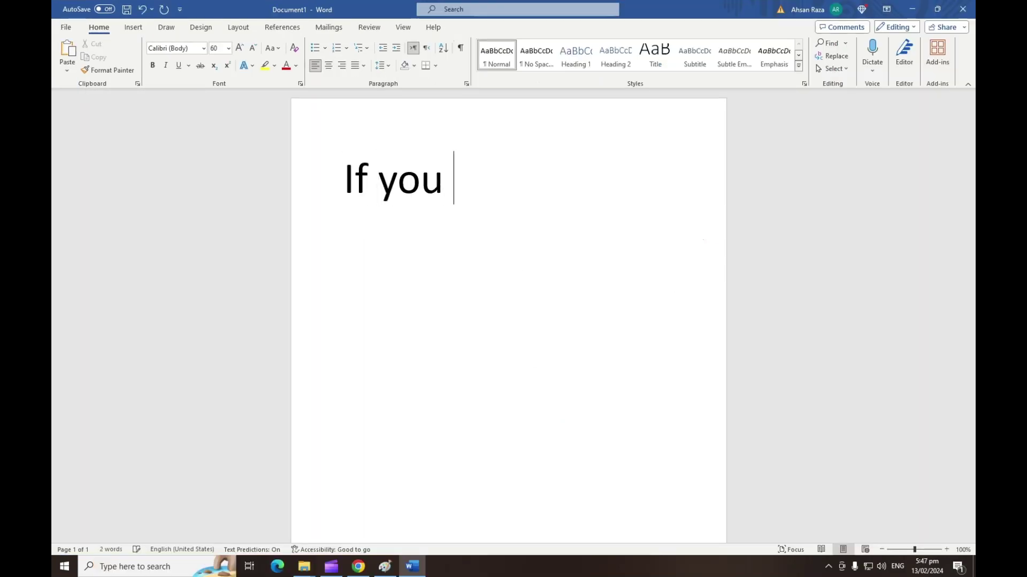
pyautogui.write('like this')
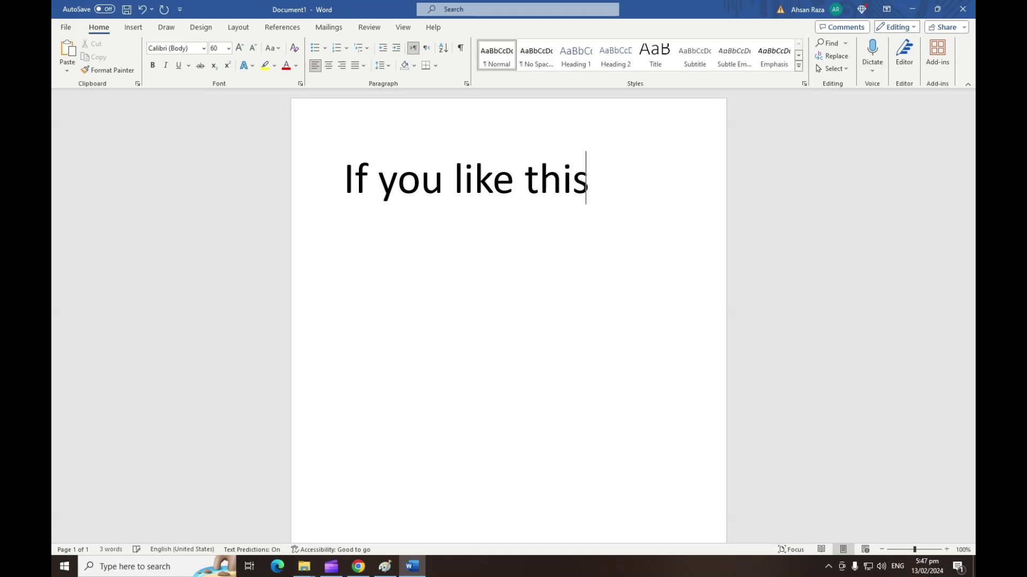
pyautogui.write(' video then ')
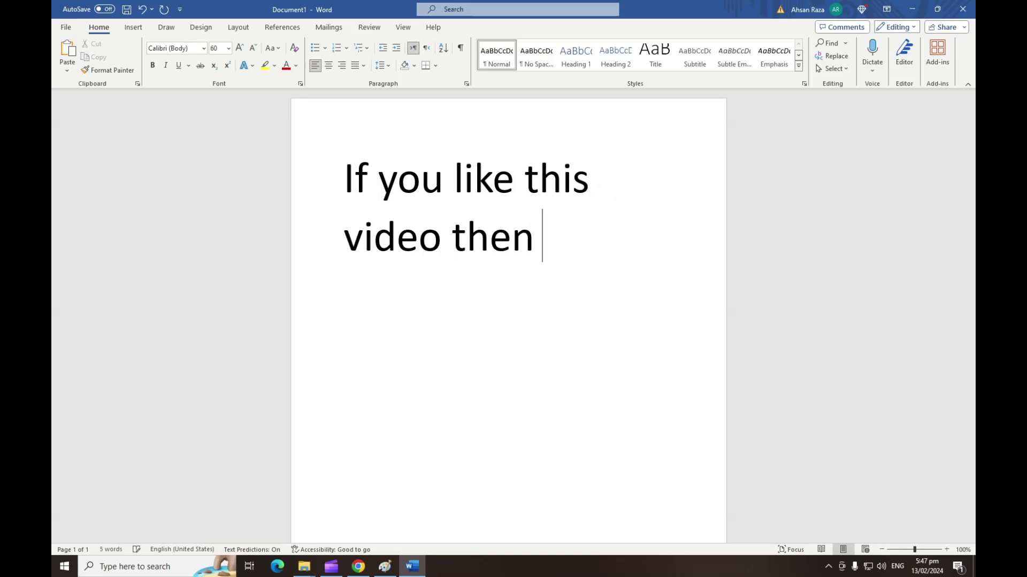
pyautogui.write('kindly ')
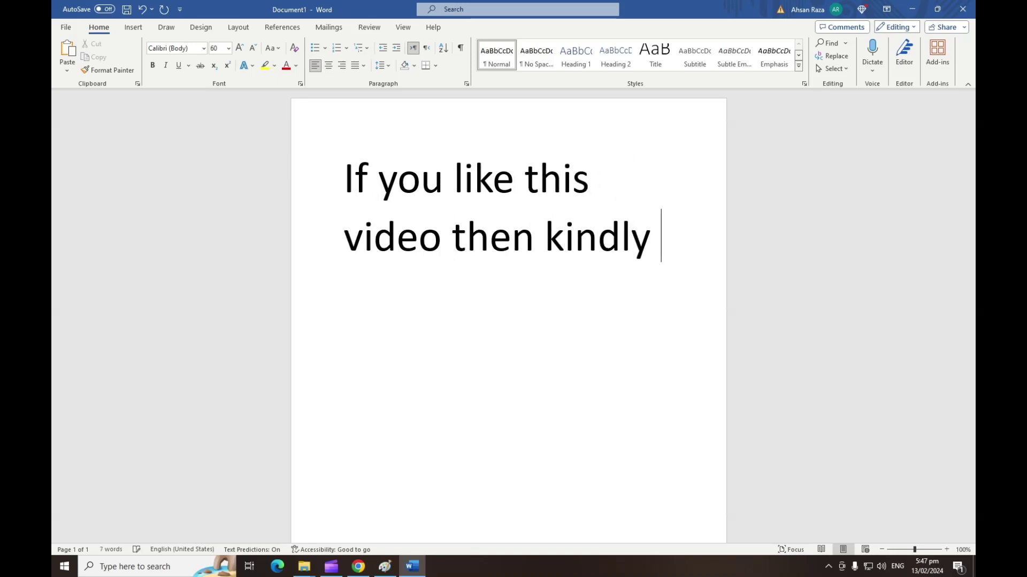
pyautogui.write('give like to this video and')
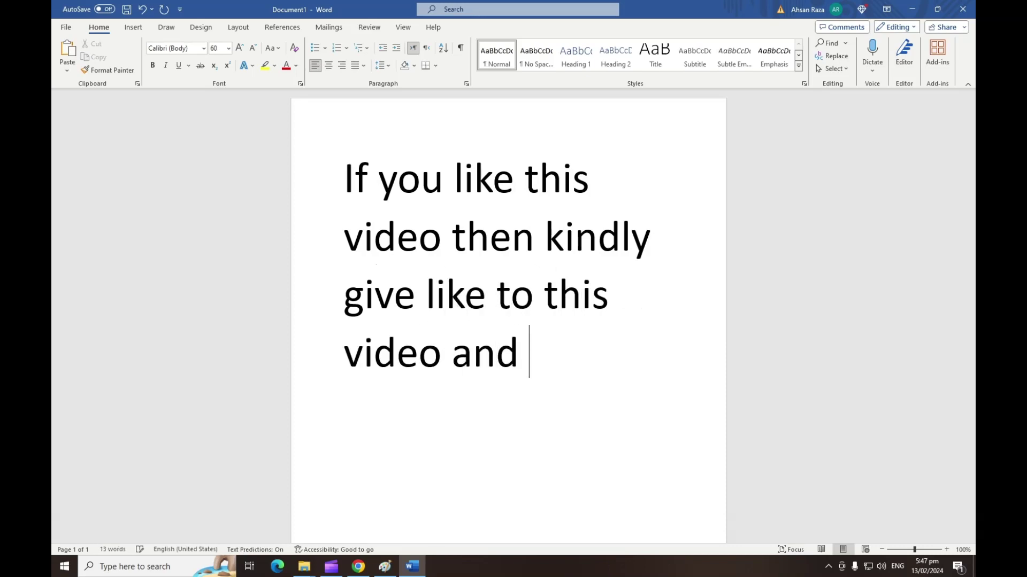
pyautogui.write(' subscri')
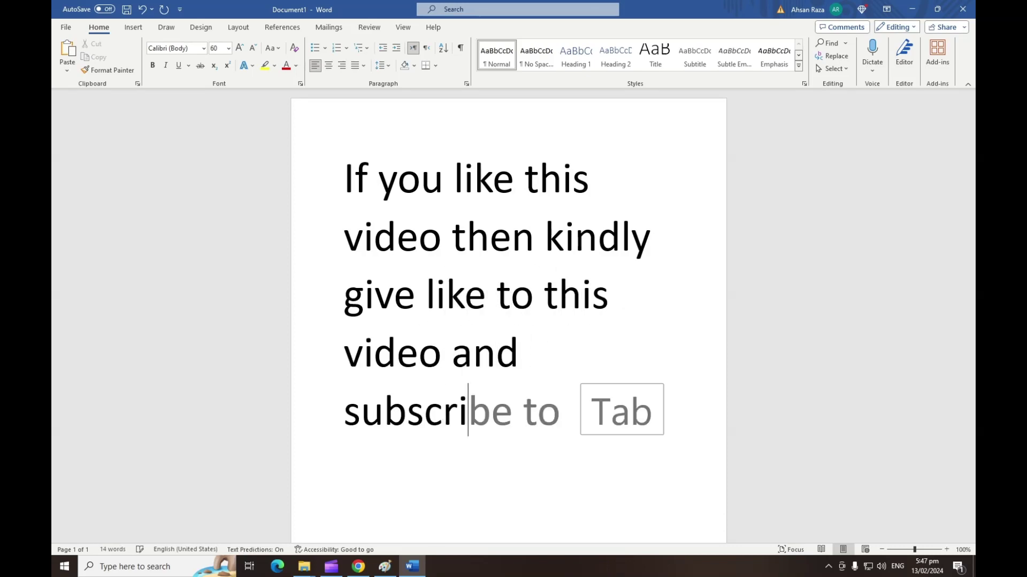
pyautogui.write('be to this channel')
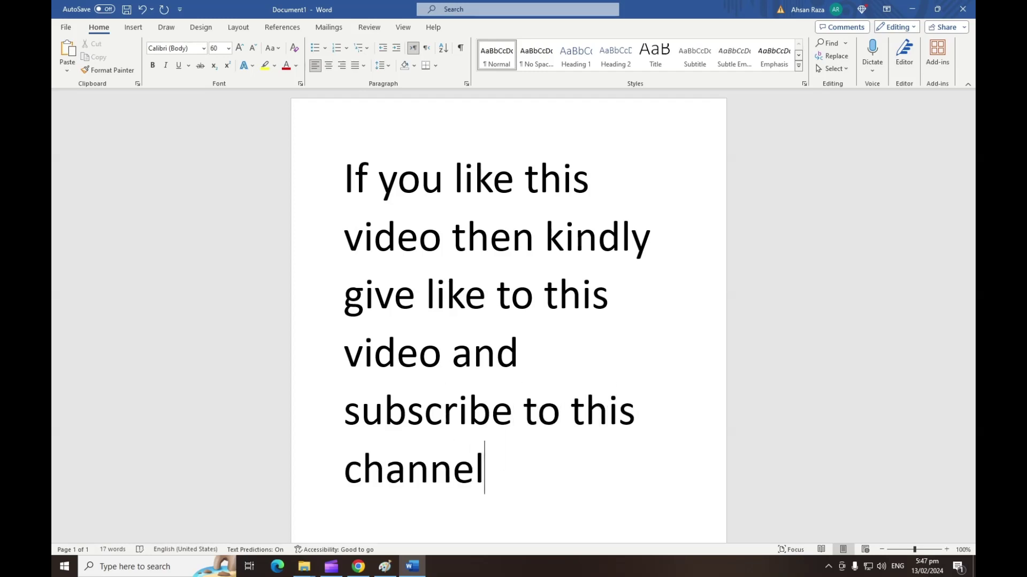
pyautogui.write('... Thank ')
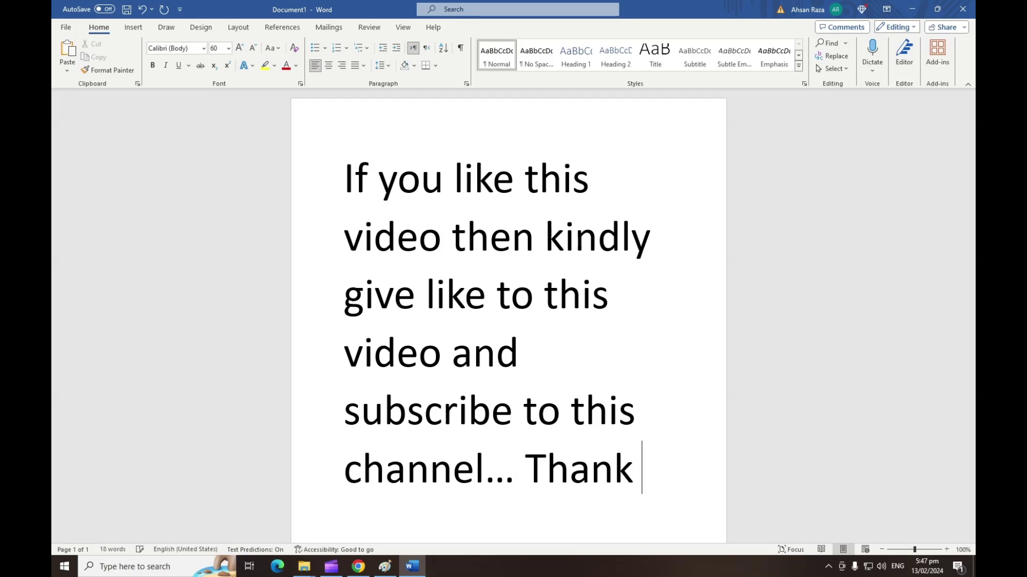
pyautogui.write('You')
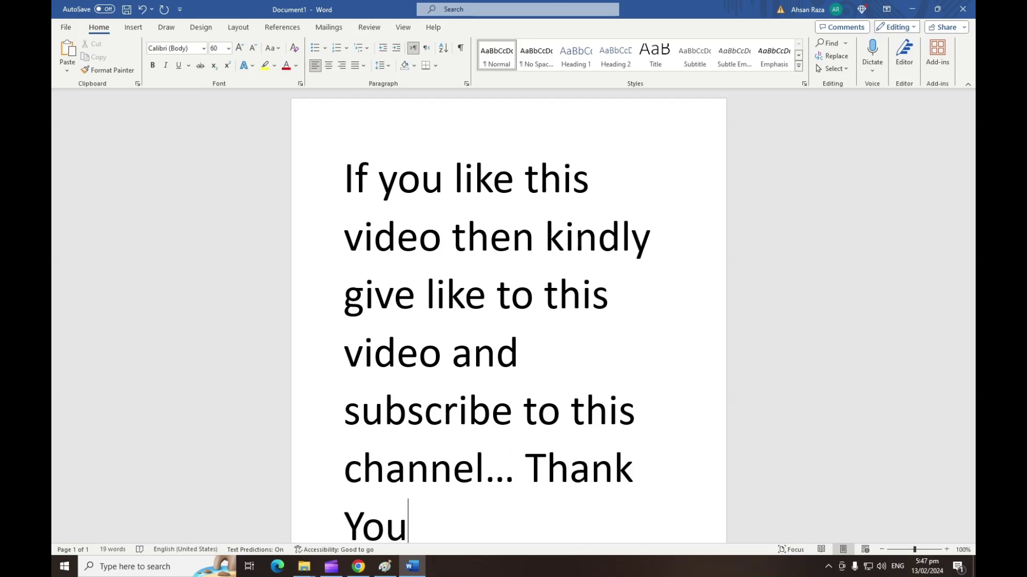